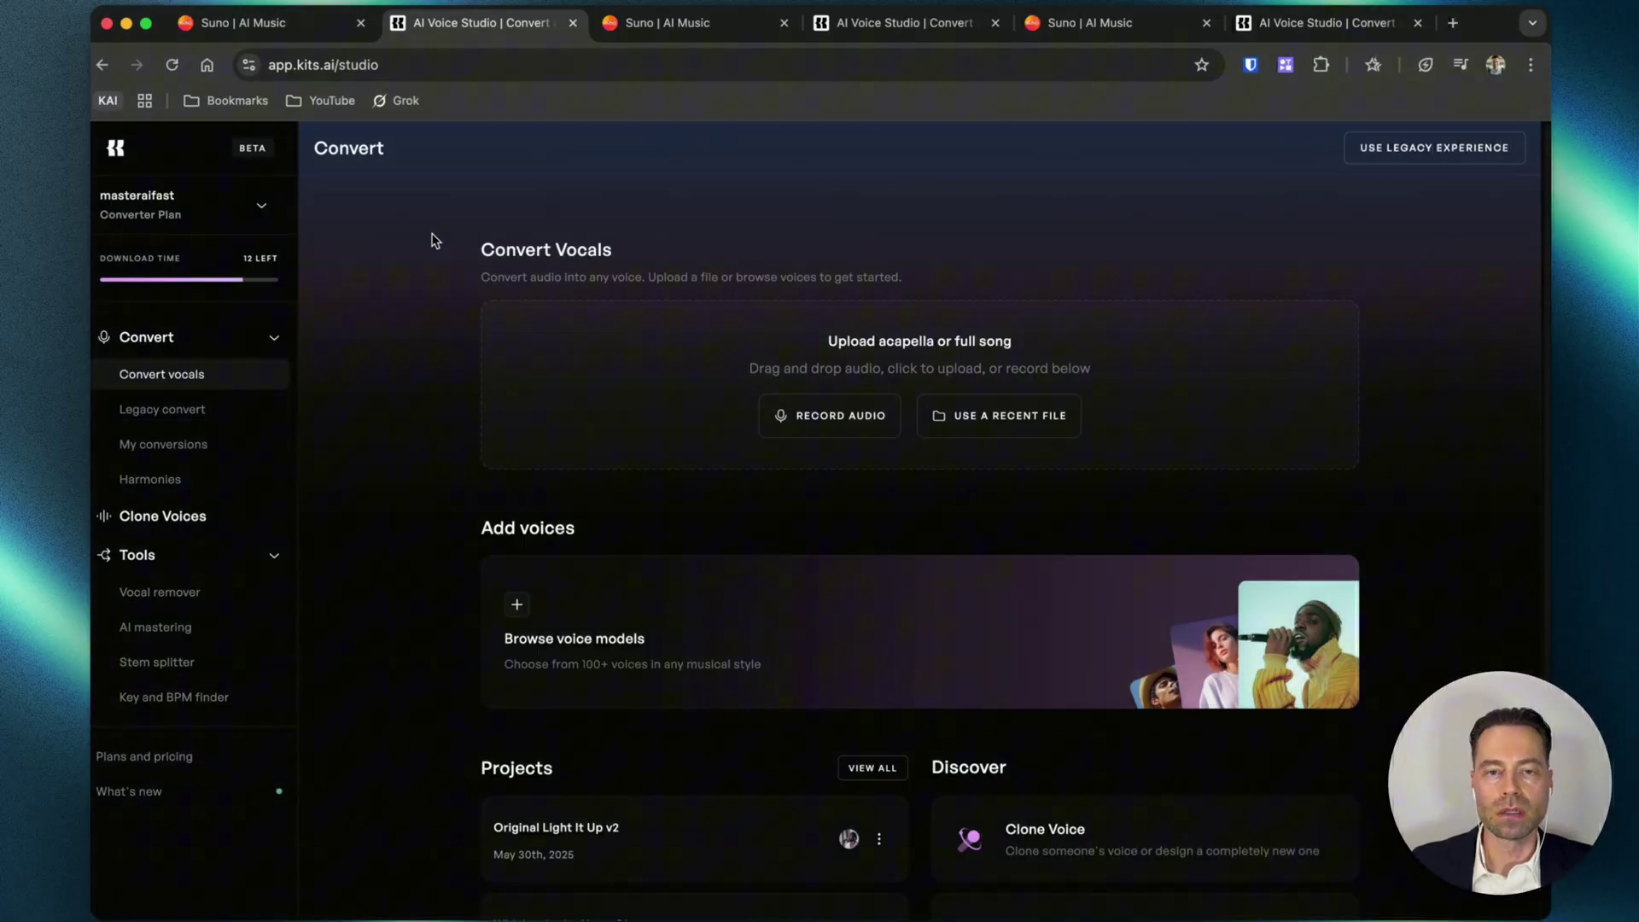
Open the voice model library from the studio page and scroll its list.
left_click(339, 63)
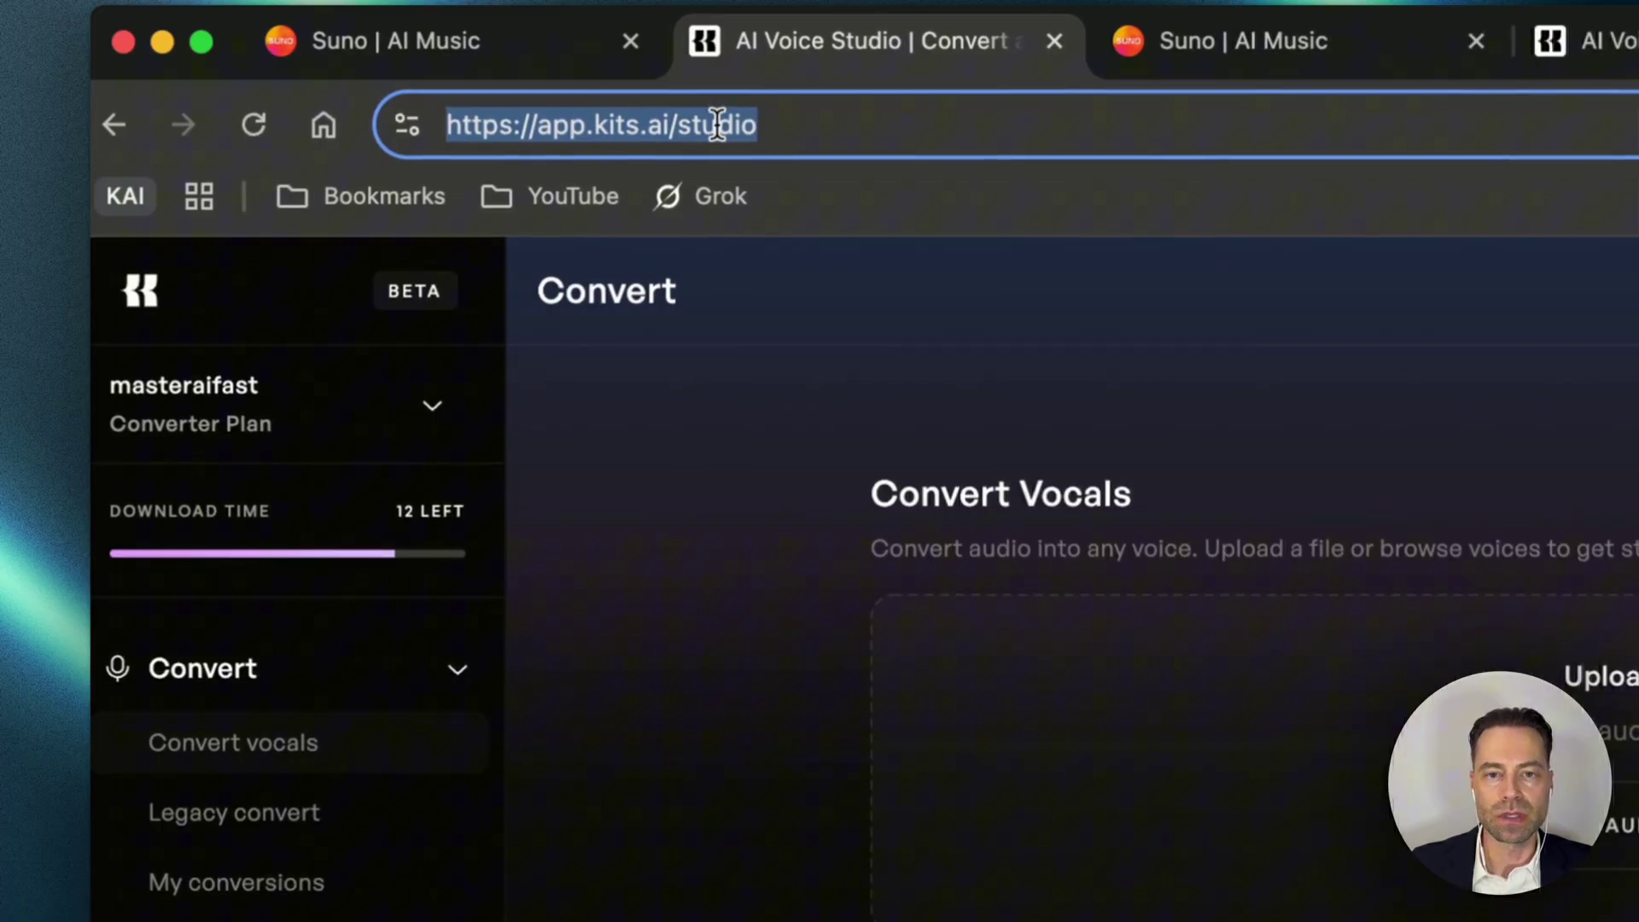
key("Right")
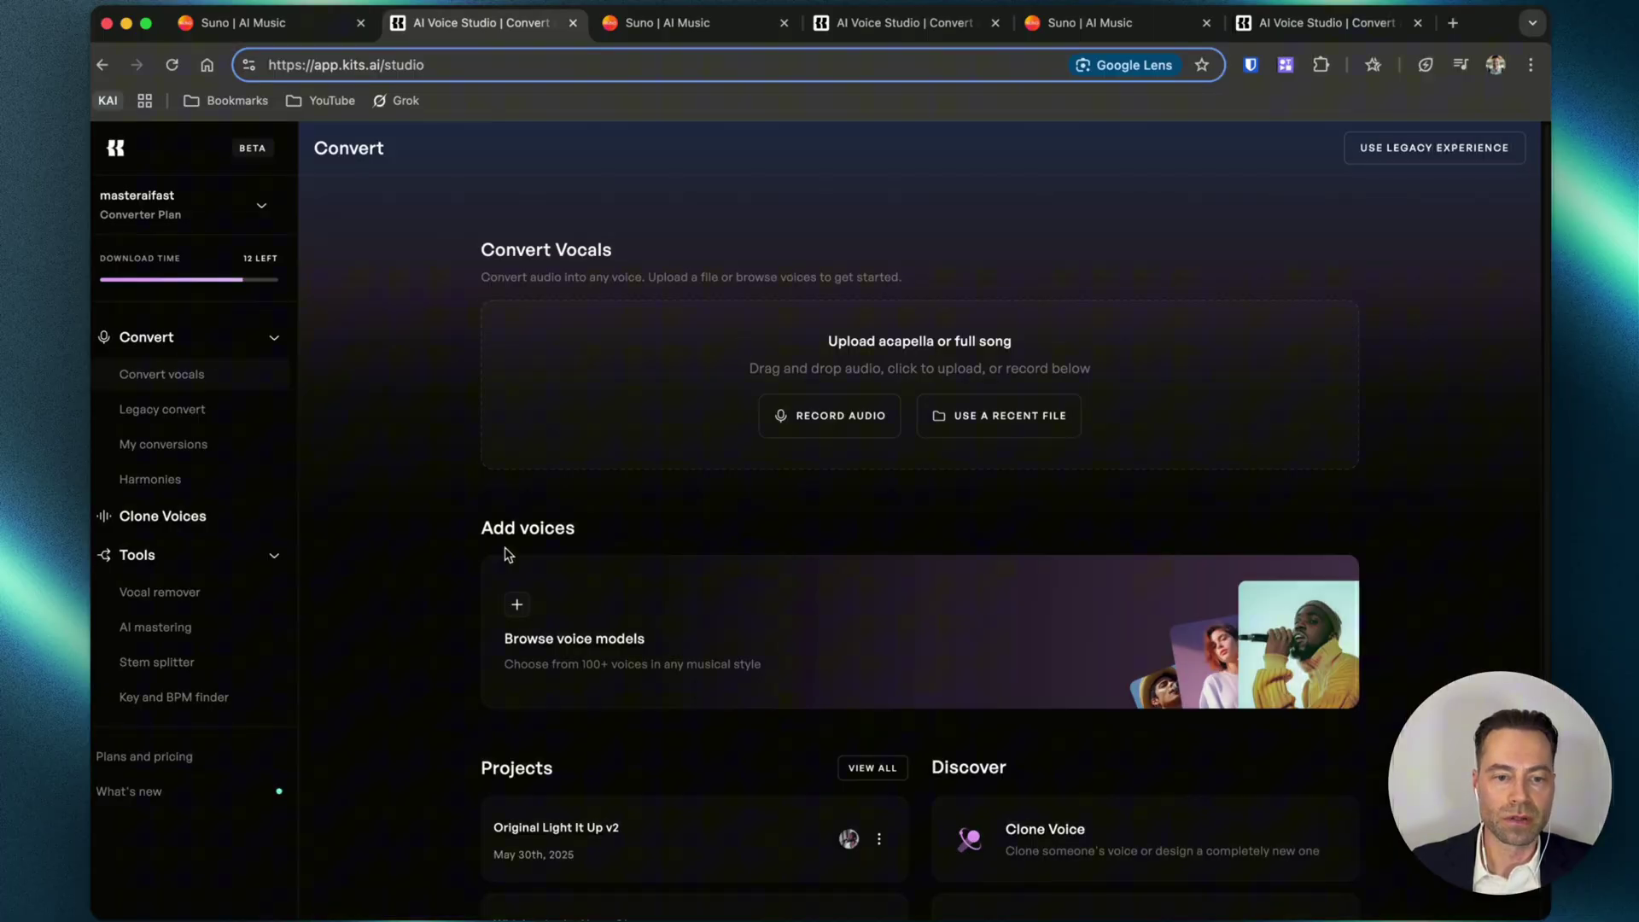
left_click(521, 608)
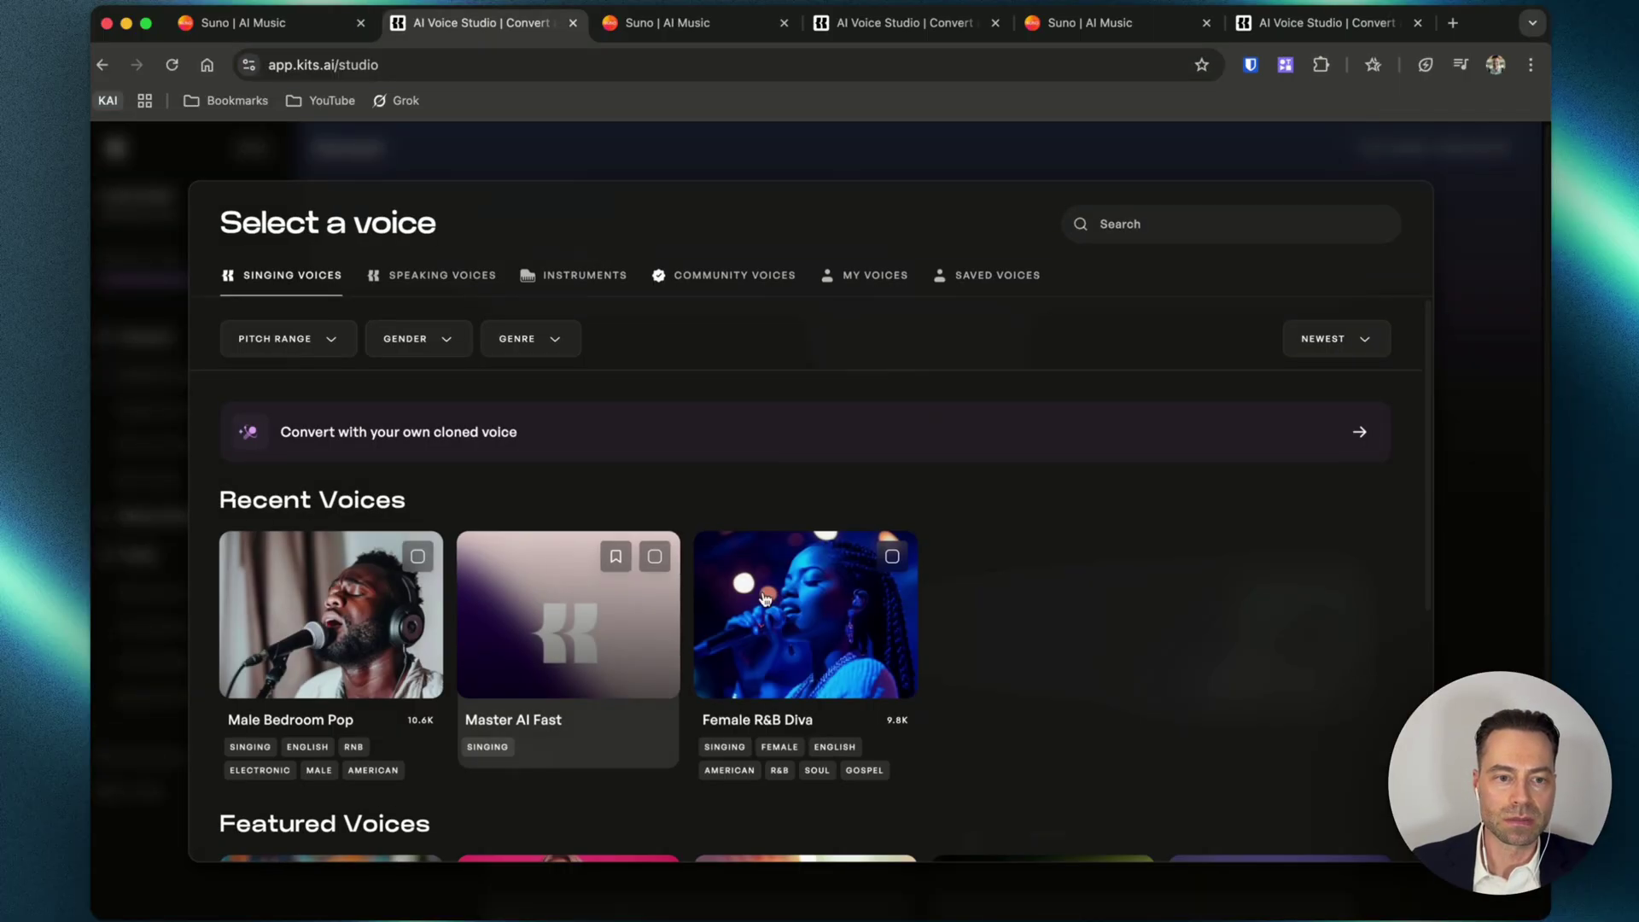
scroll(914, 618, "down", 10)
mouse_move(804, 525)
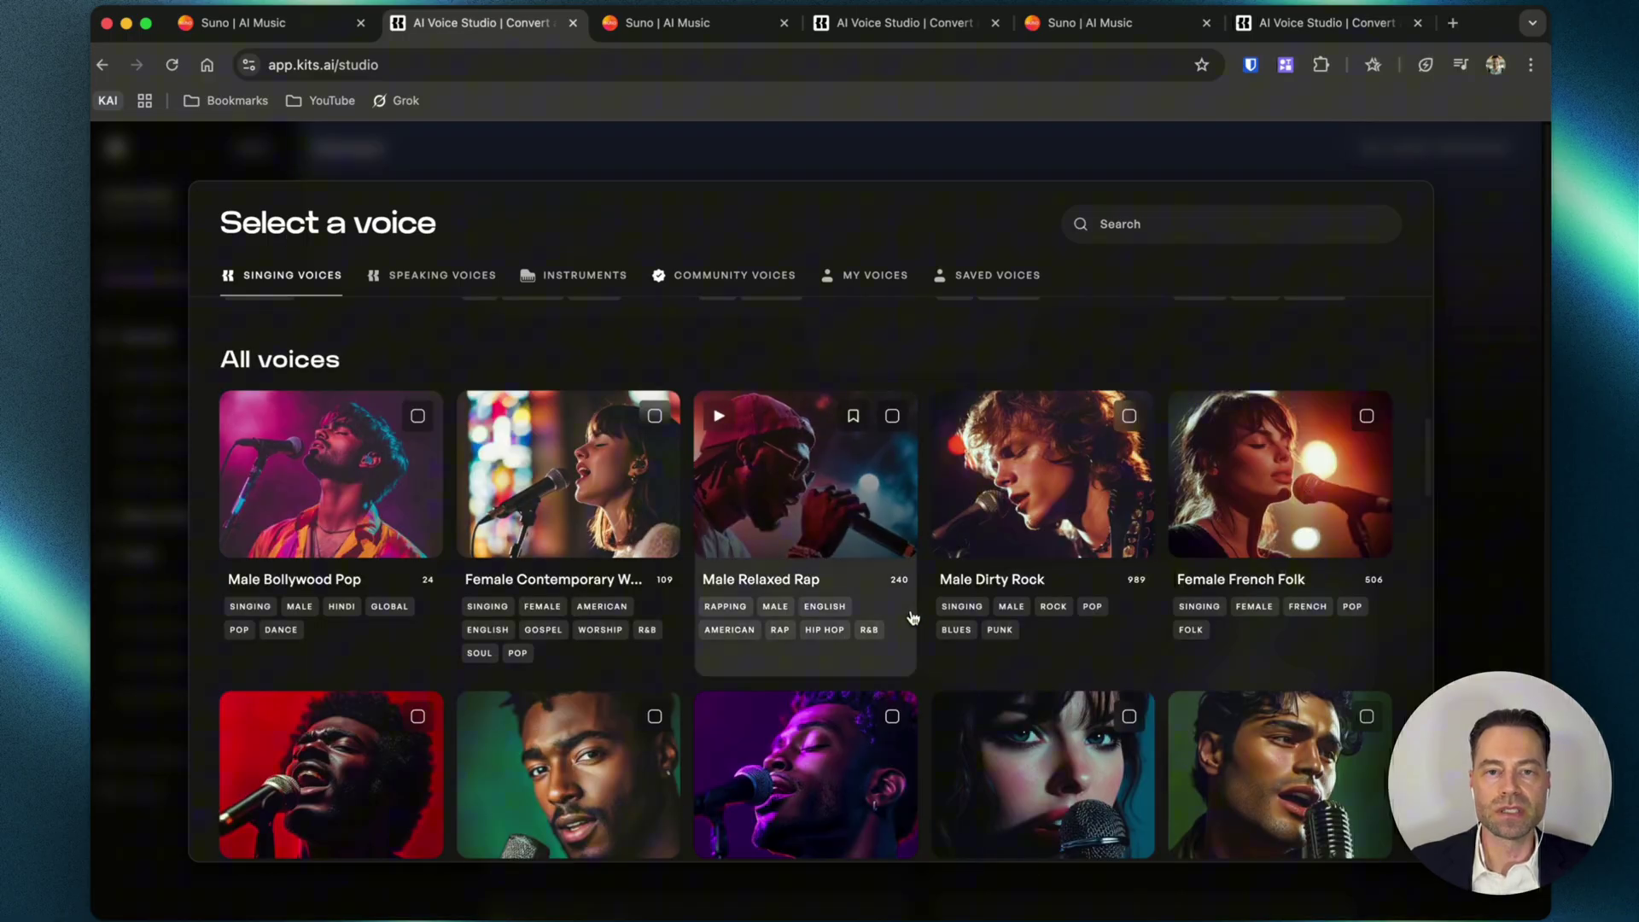
Preview a female contemporary voice and Spanish Male Modern Pop, then view instrument and community voices.
left_click(603, 507)
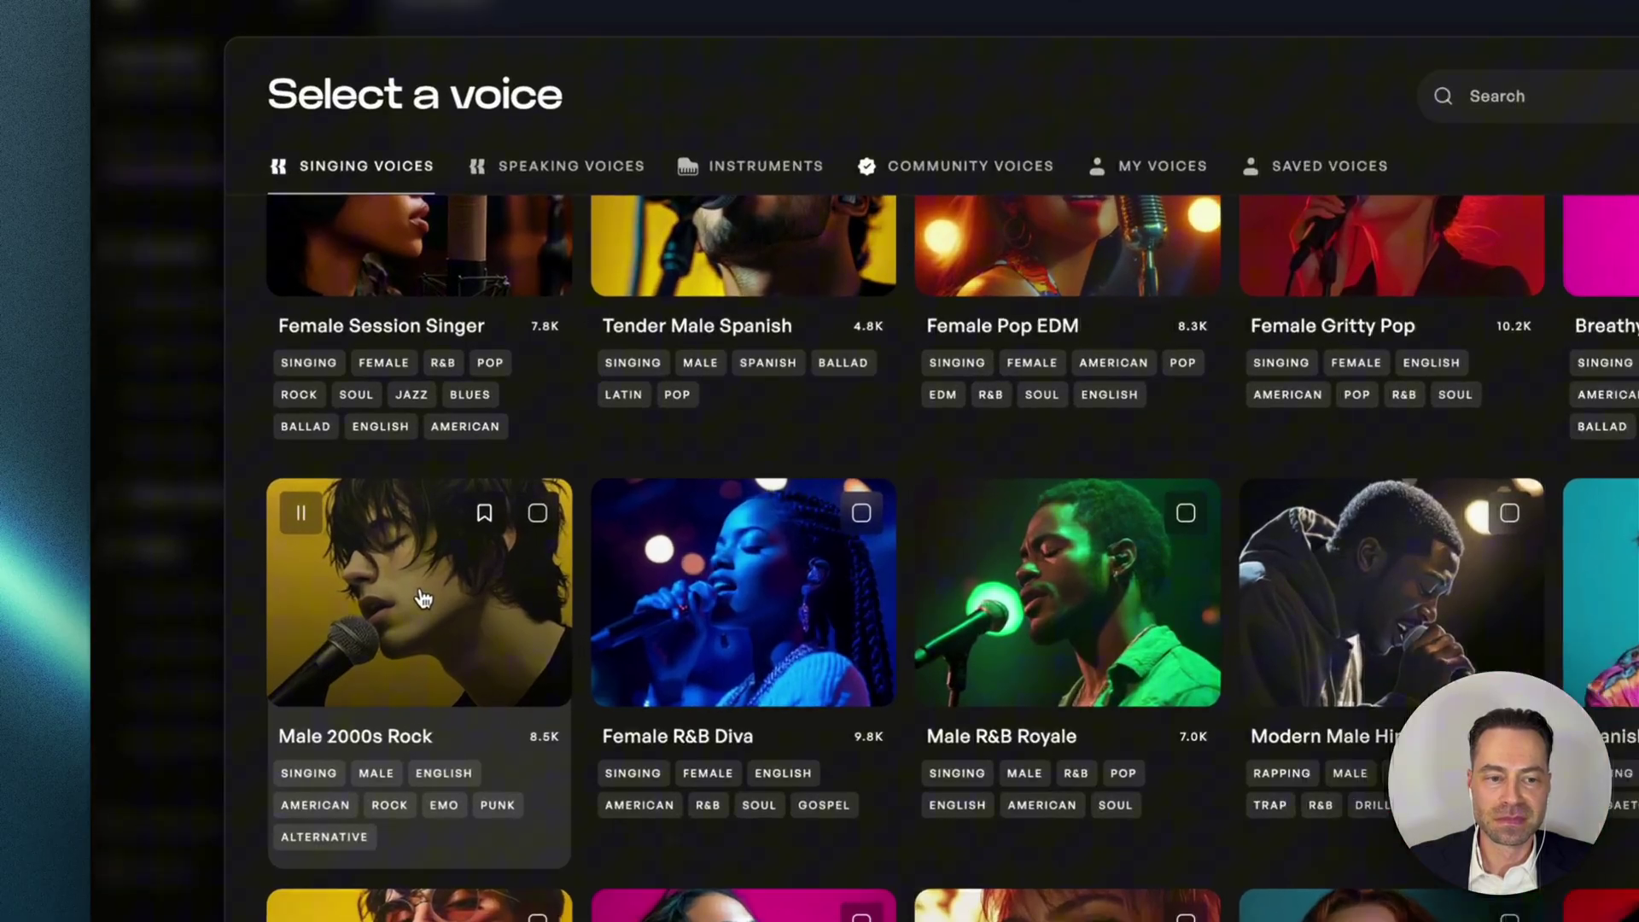
mouse_move(804, 590)
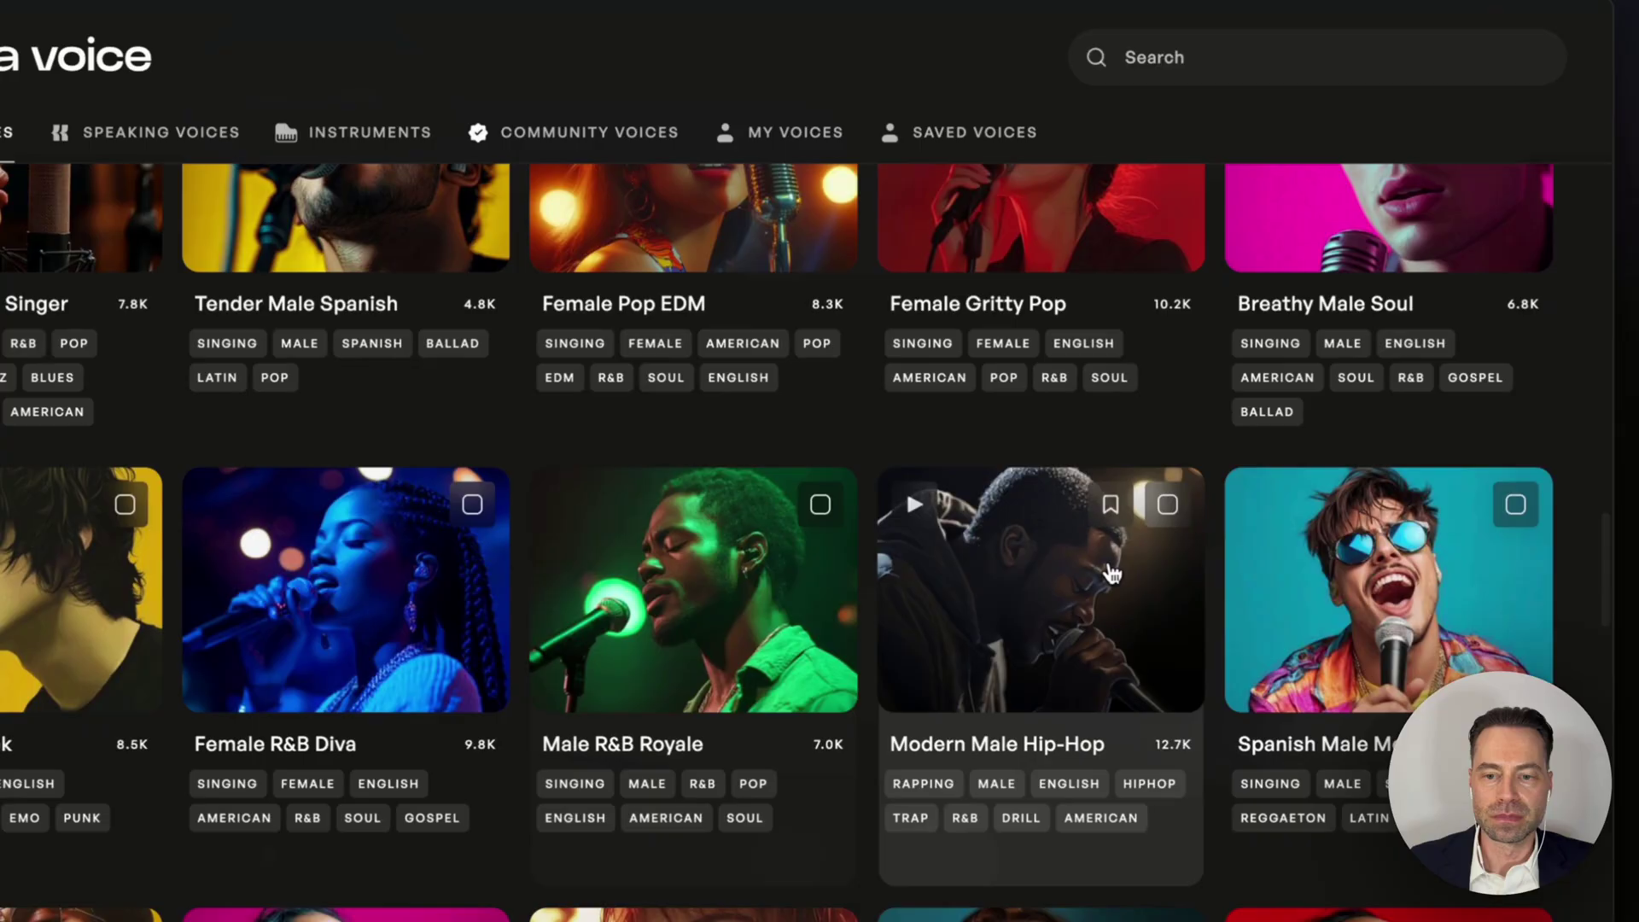
left_click(1194, 530)
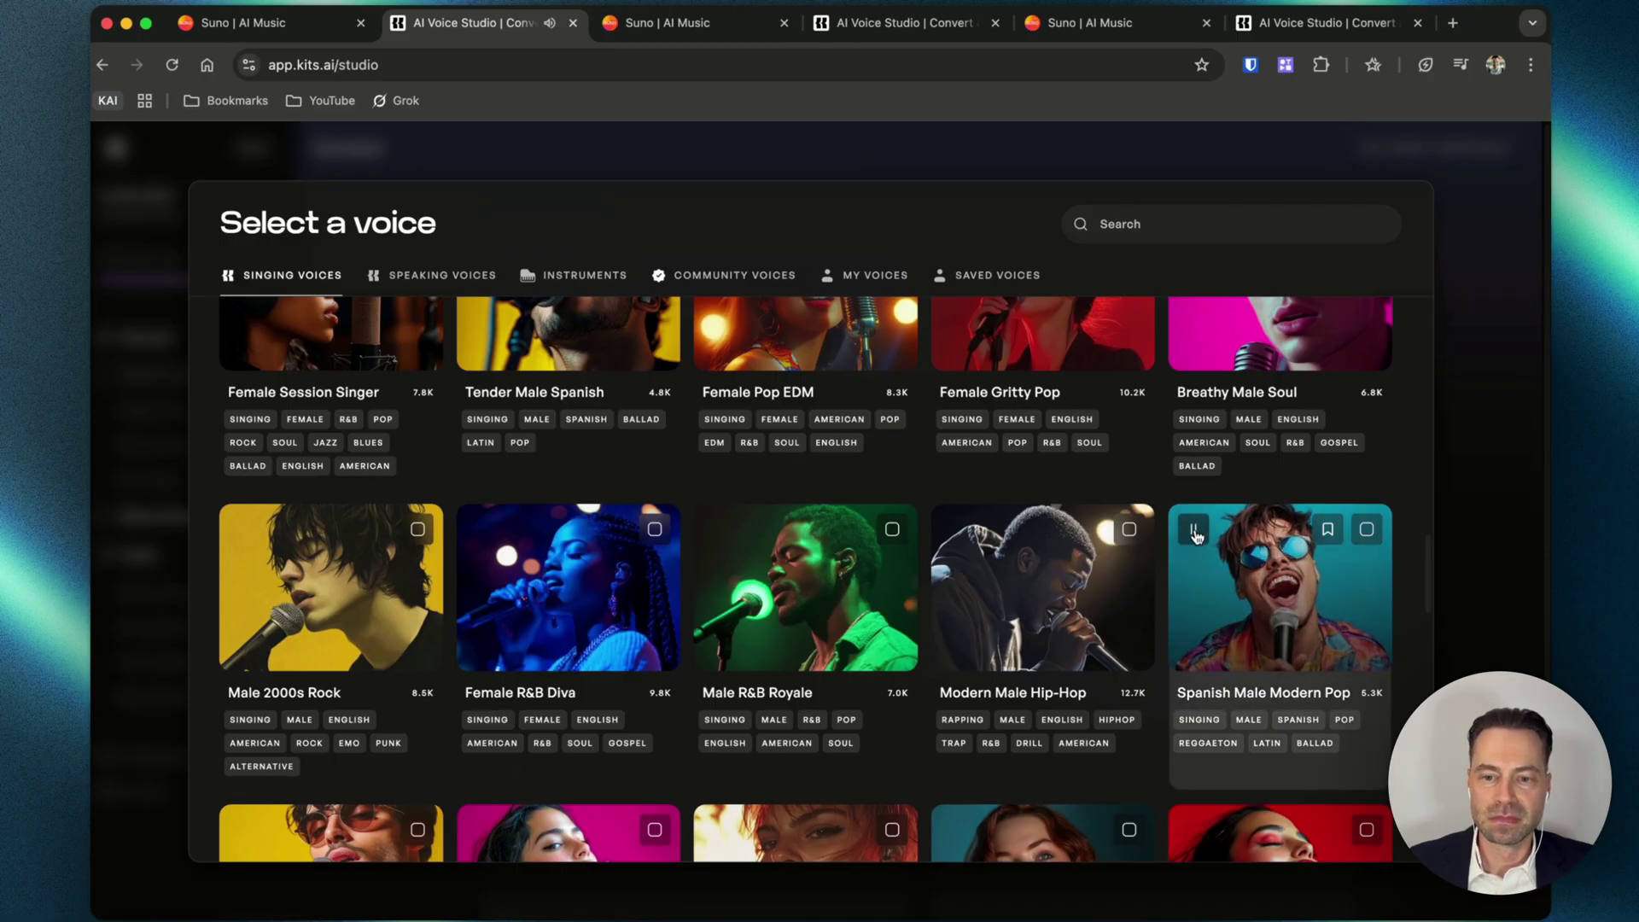
left_click(564, 281)
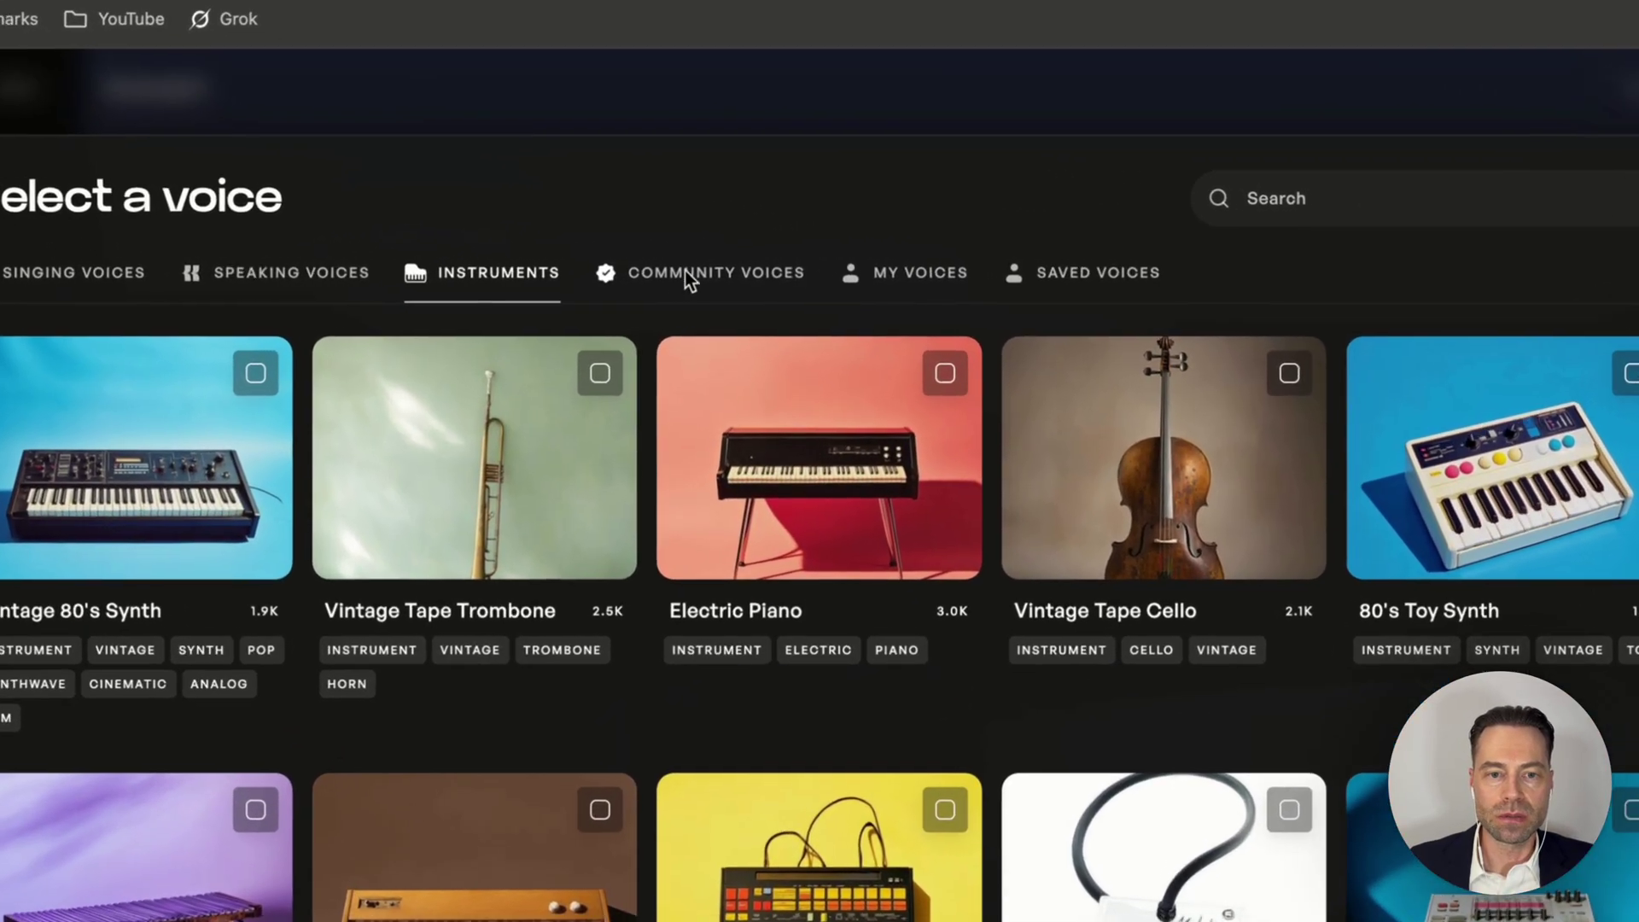
left_click(714, 275)
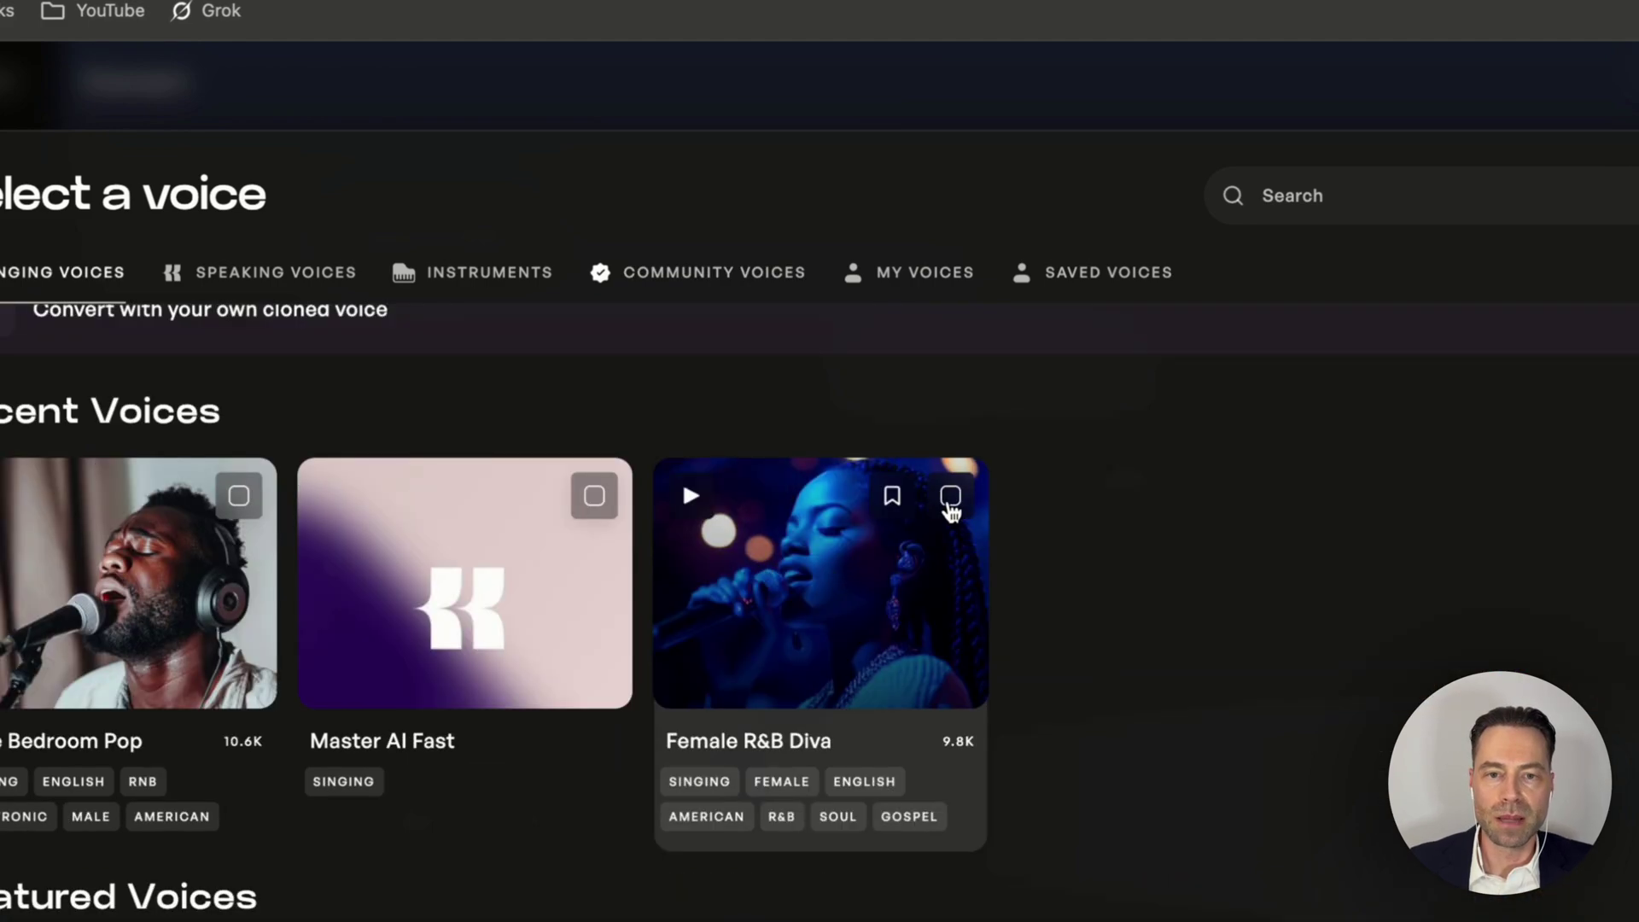
Convert the isolated Hold Me Closer vocal with the Female R&B Diva voice.
left_click(953, 503)
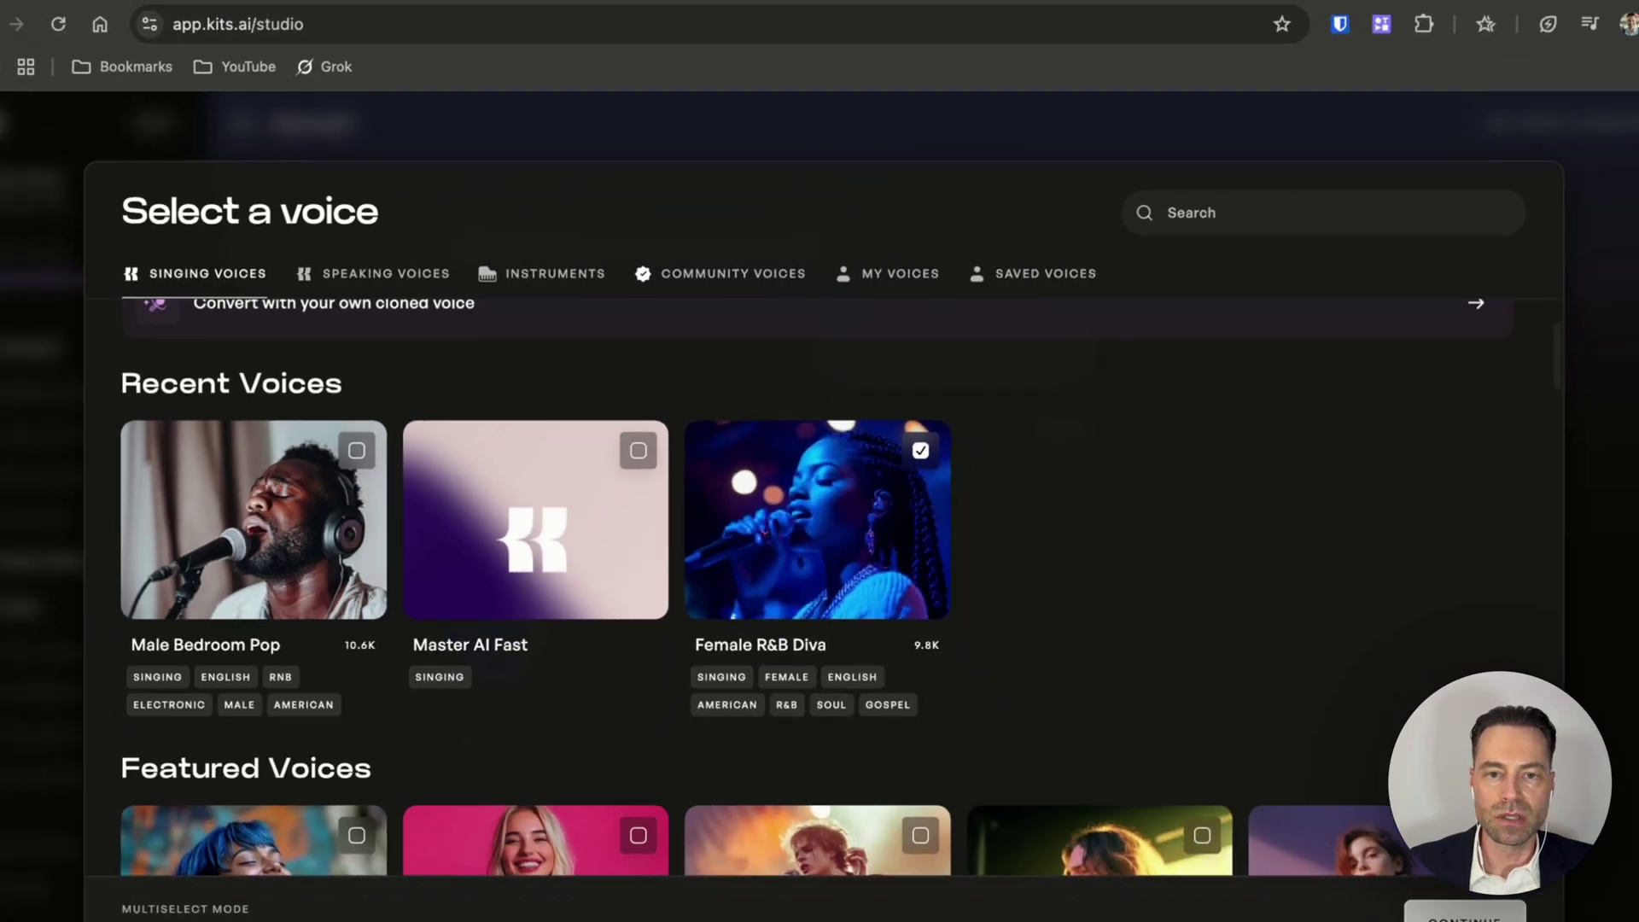
left_click(1452, 904)
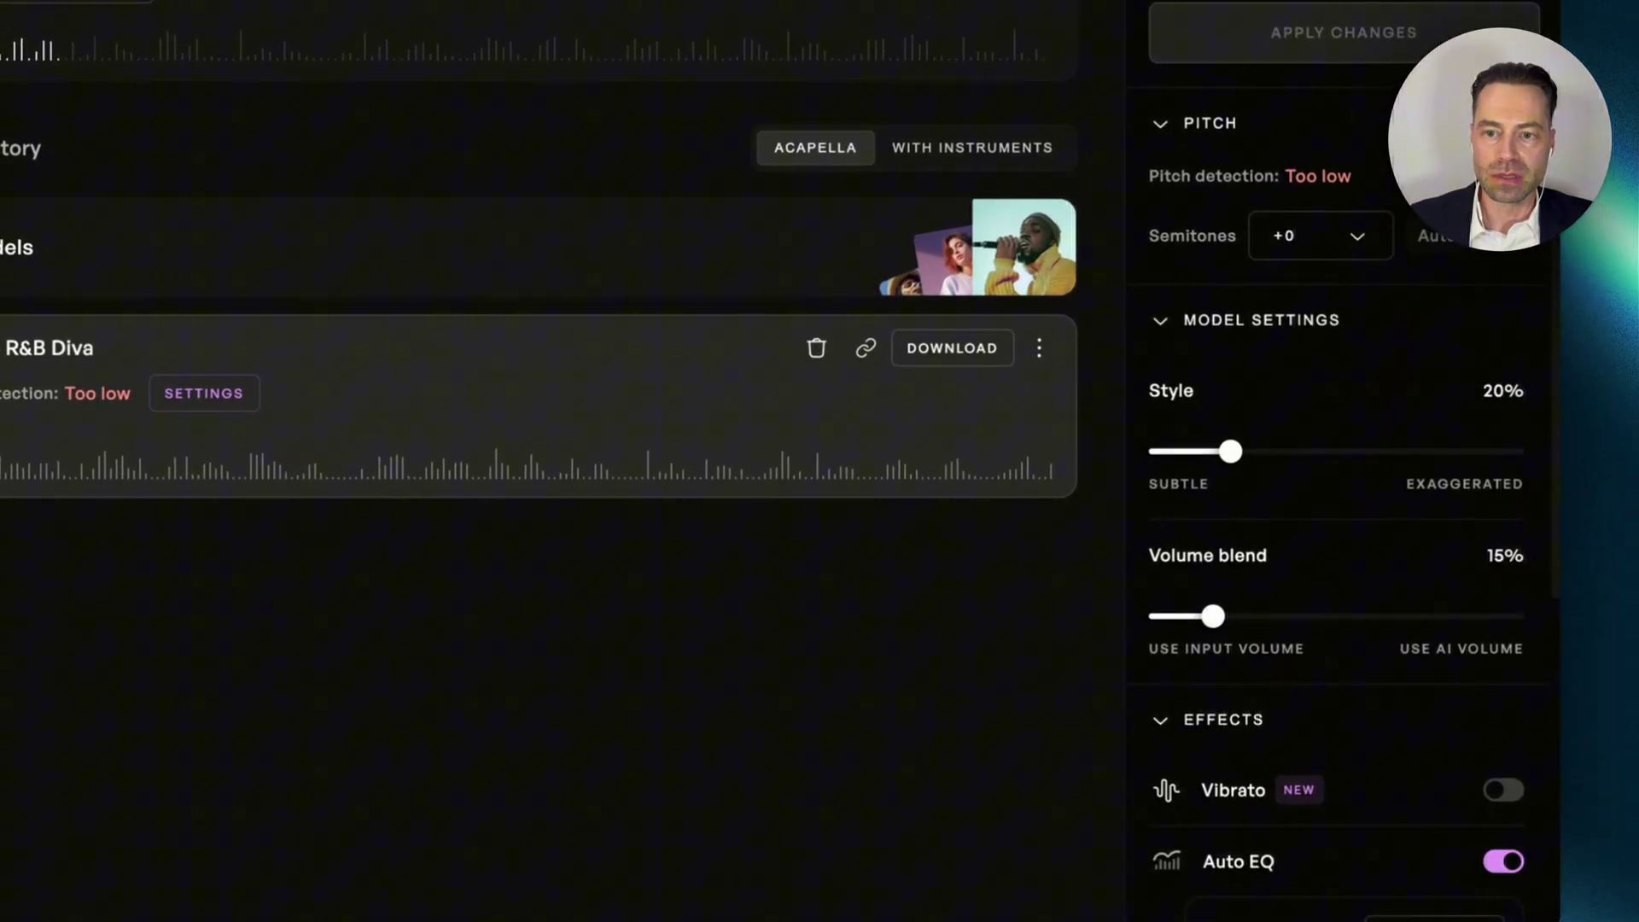
Shift the Female R&B Diva conversion up +14 semitones and apply the change.
scroll(1402, 546, "down", 5)
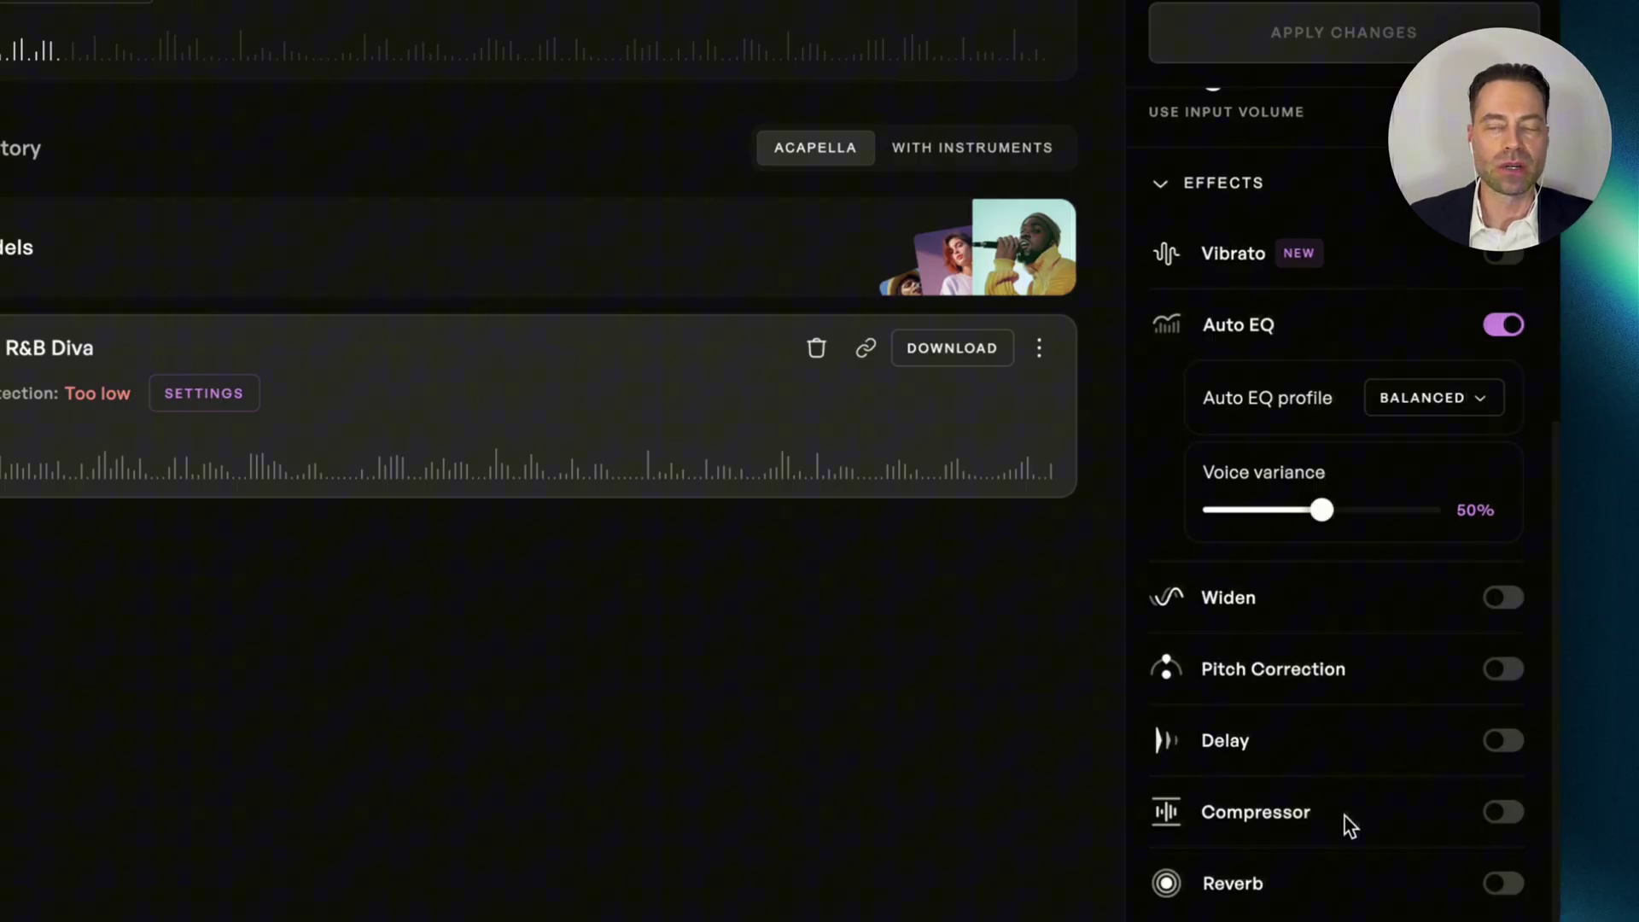
scroll(1339, 735, "up", 1)
scroll(1346, 516, "up", 2)
scroll(1343, 501, "up", 3)
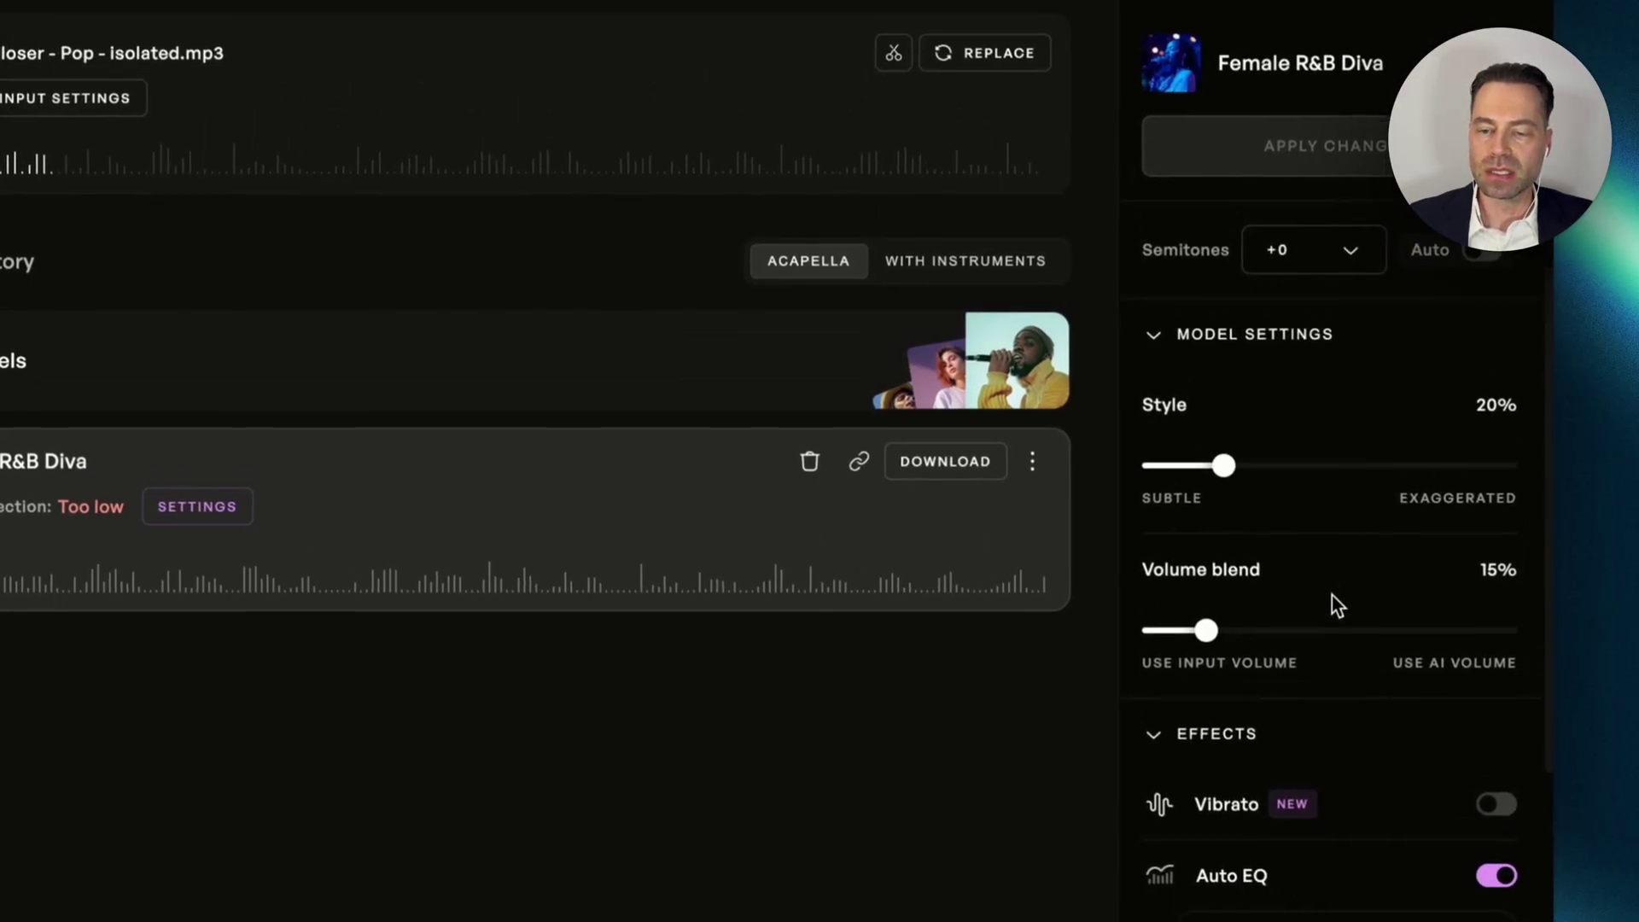
scroll(1335, 603, "up", 1)
scroll(1347, 611, "up", 2)
scroll(1282, 357, "up", 1)
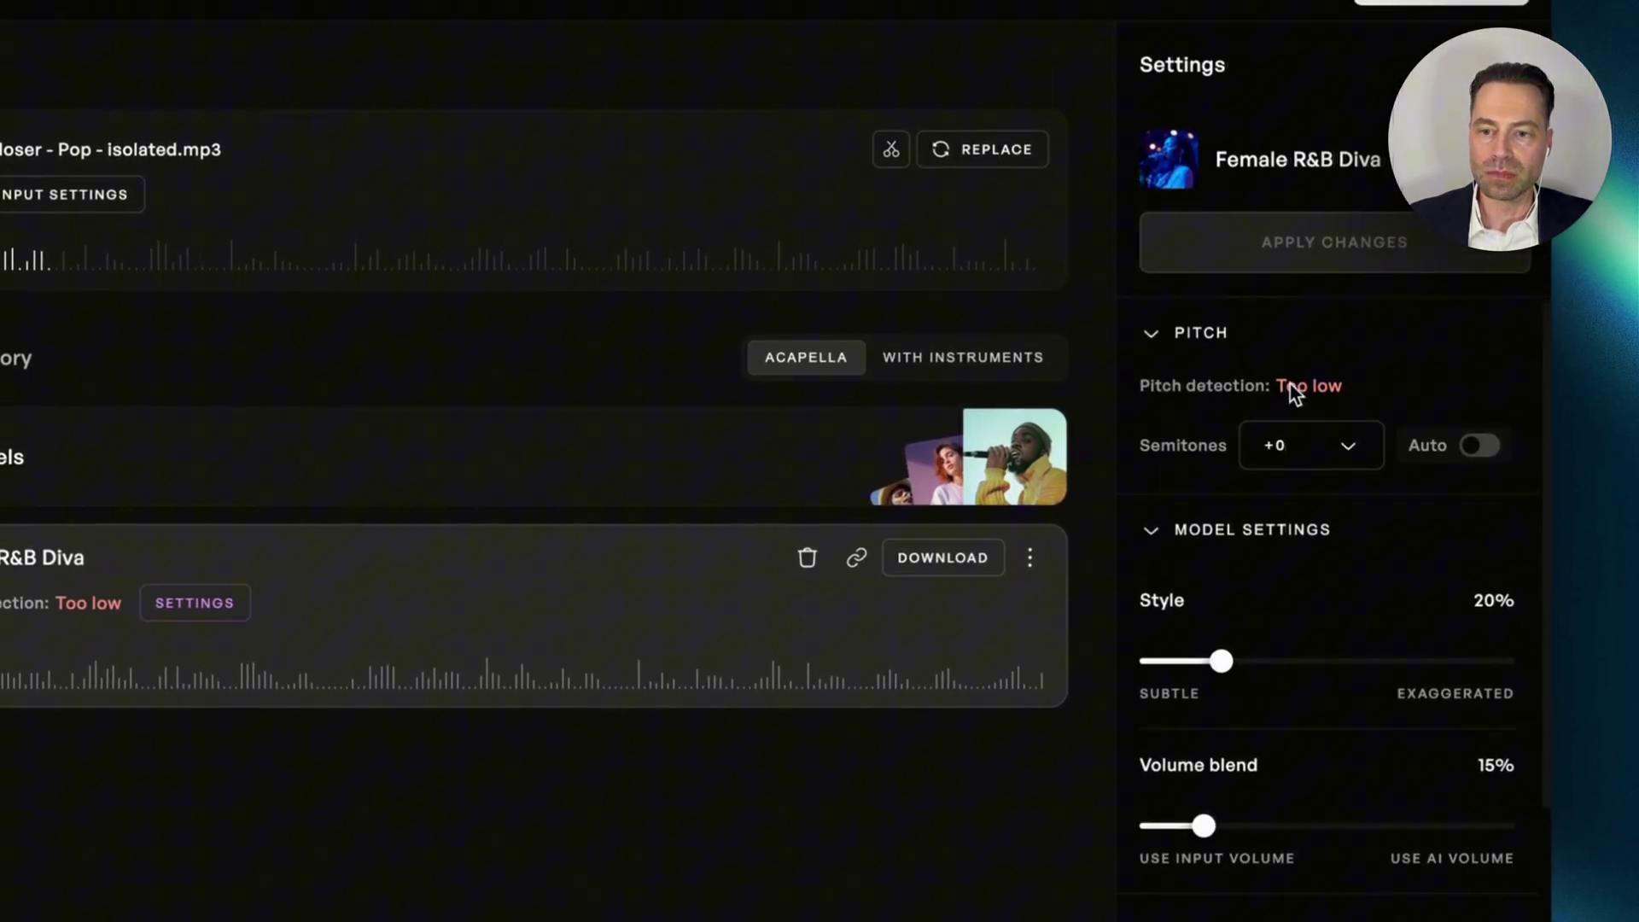
left_click(1356, 459)
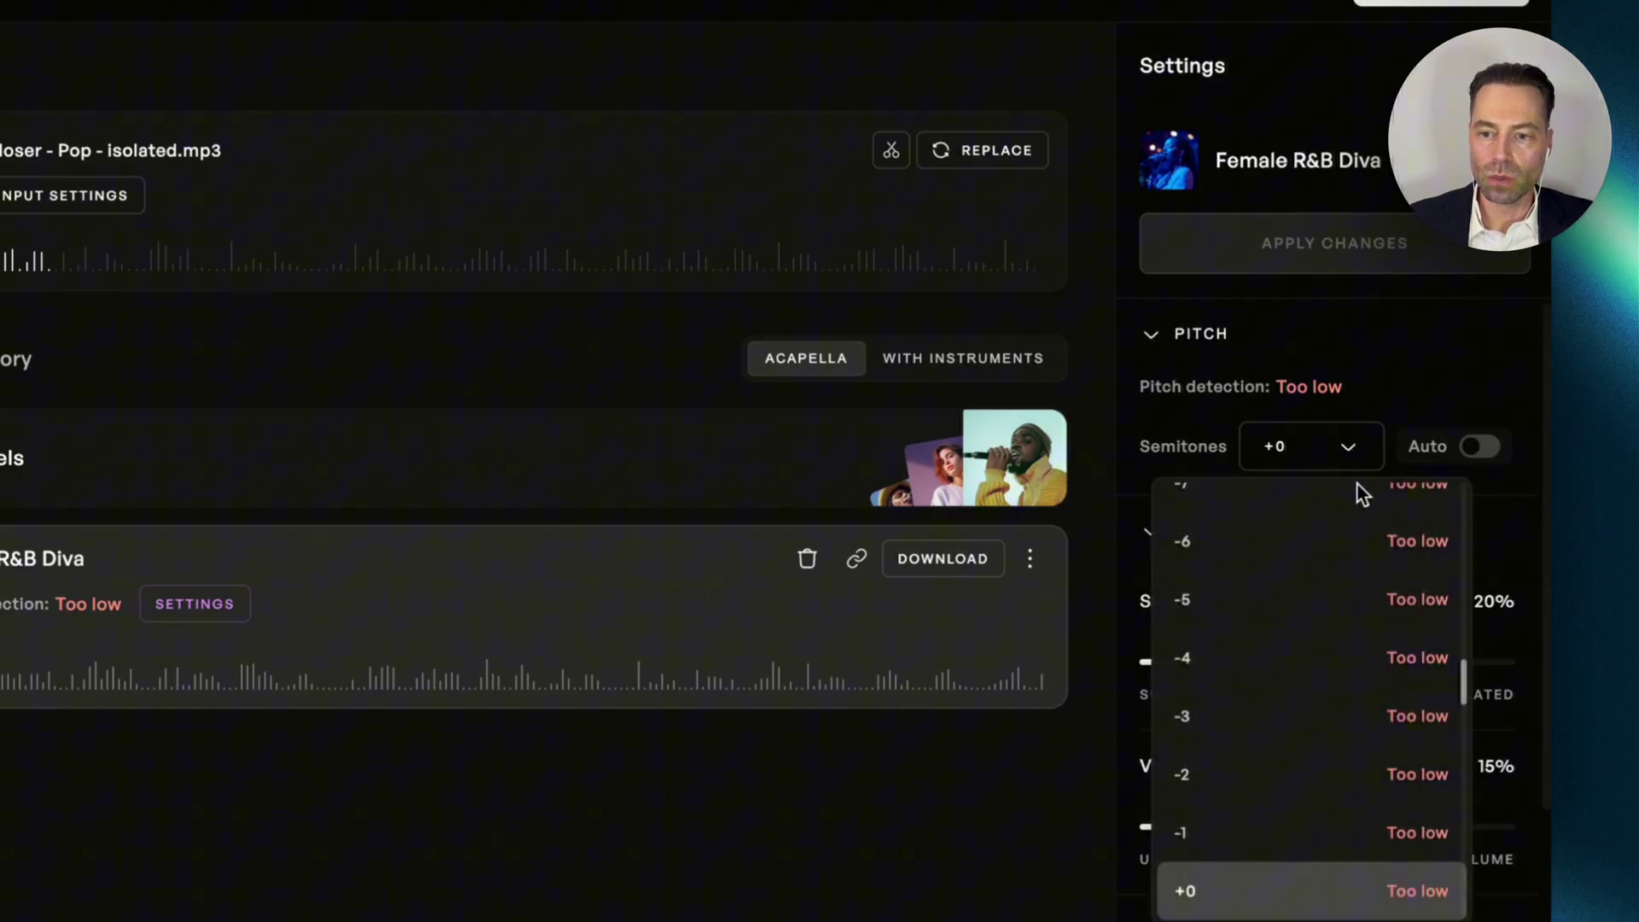
scroll(1296, 662, "down", 5)
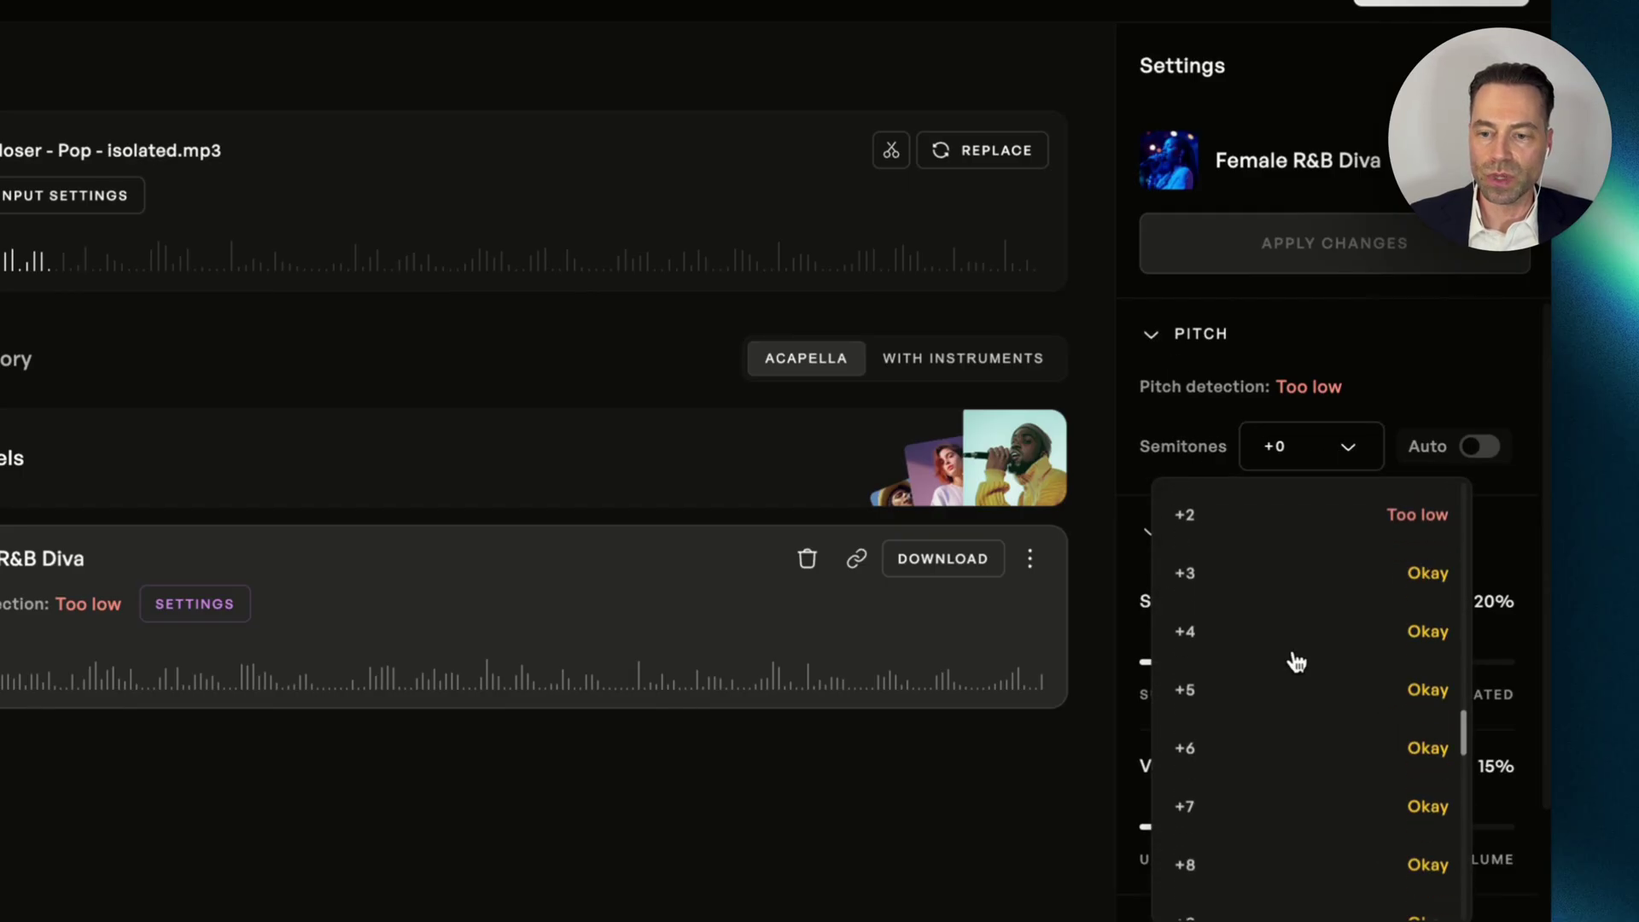
scroll(1296, 661, "down", 1)
scroll(1296, 662, "down", 3)
scroll(1296, 661, "down", 1)
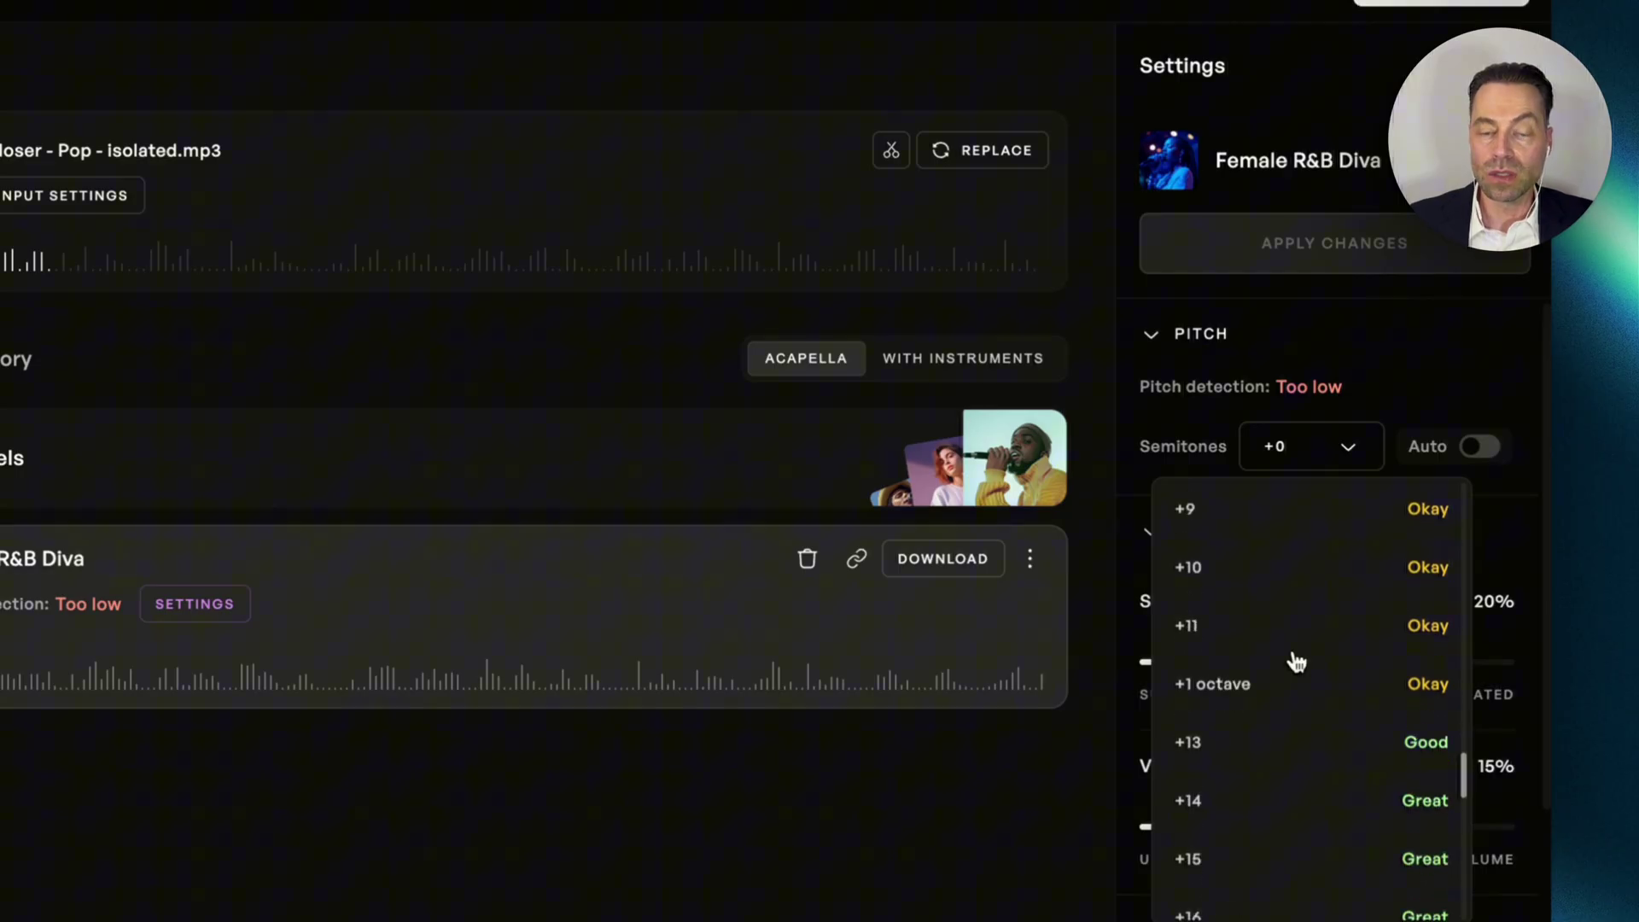
scroll(1296, 662, "down", 1)
scroll(1296, 662, "down", 1)
scroll(1296, 661, "down", 1)
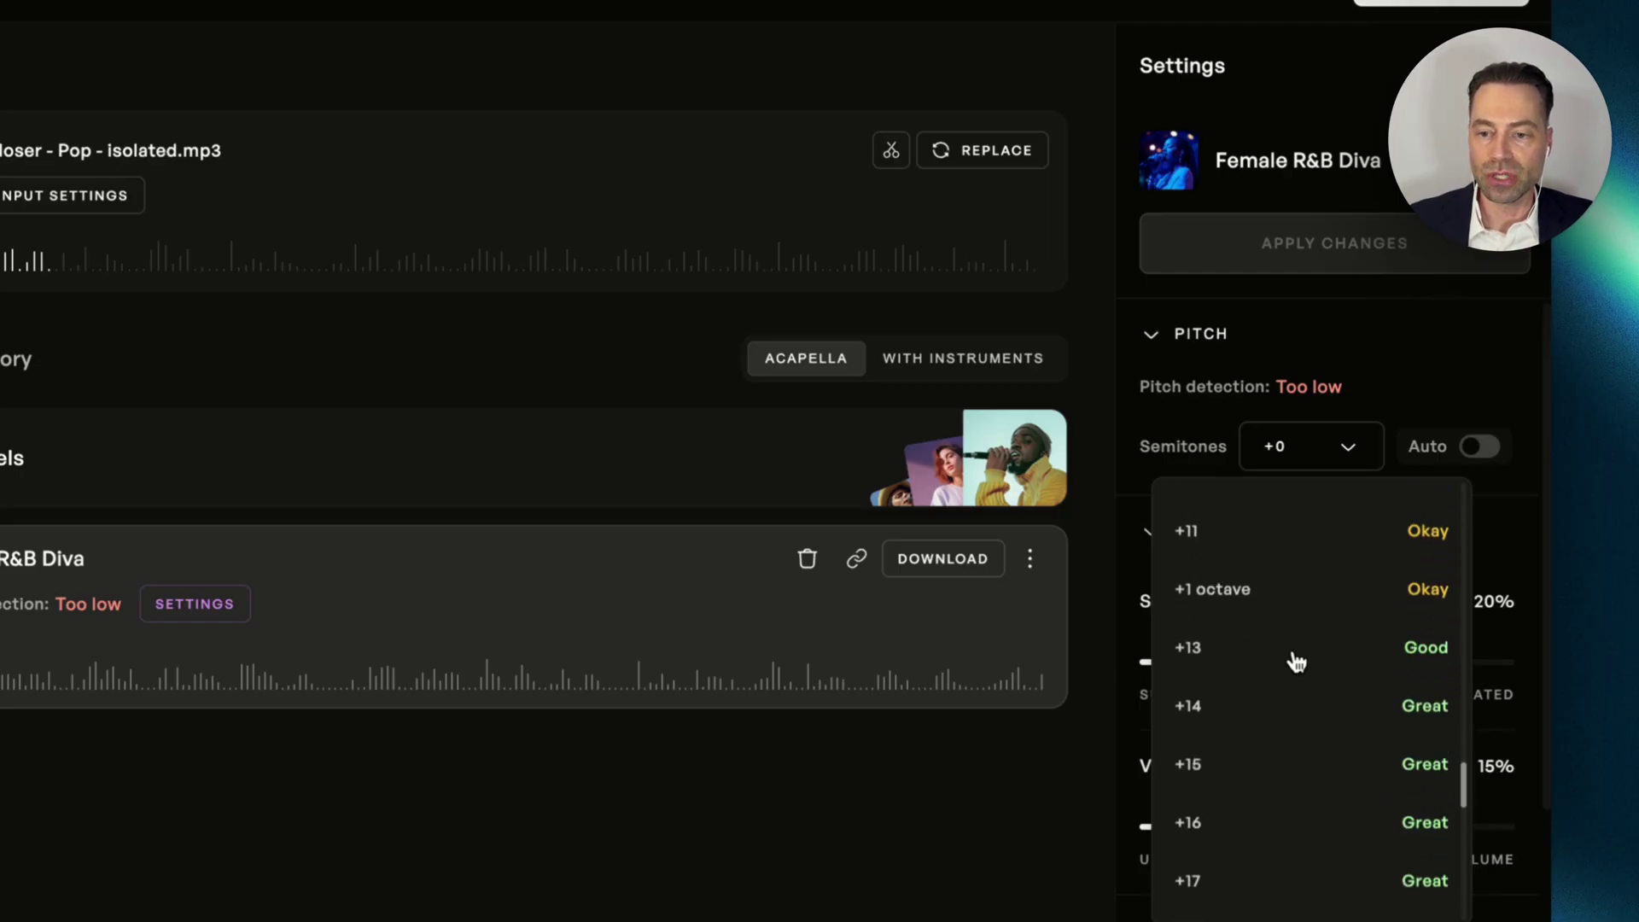
scroll(1292, 723, "down", 1)
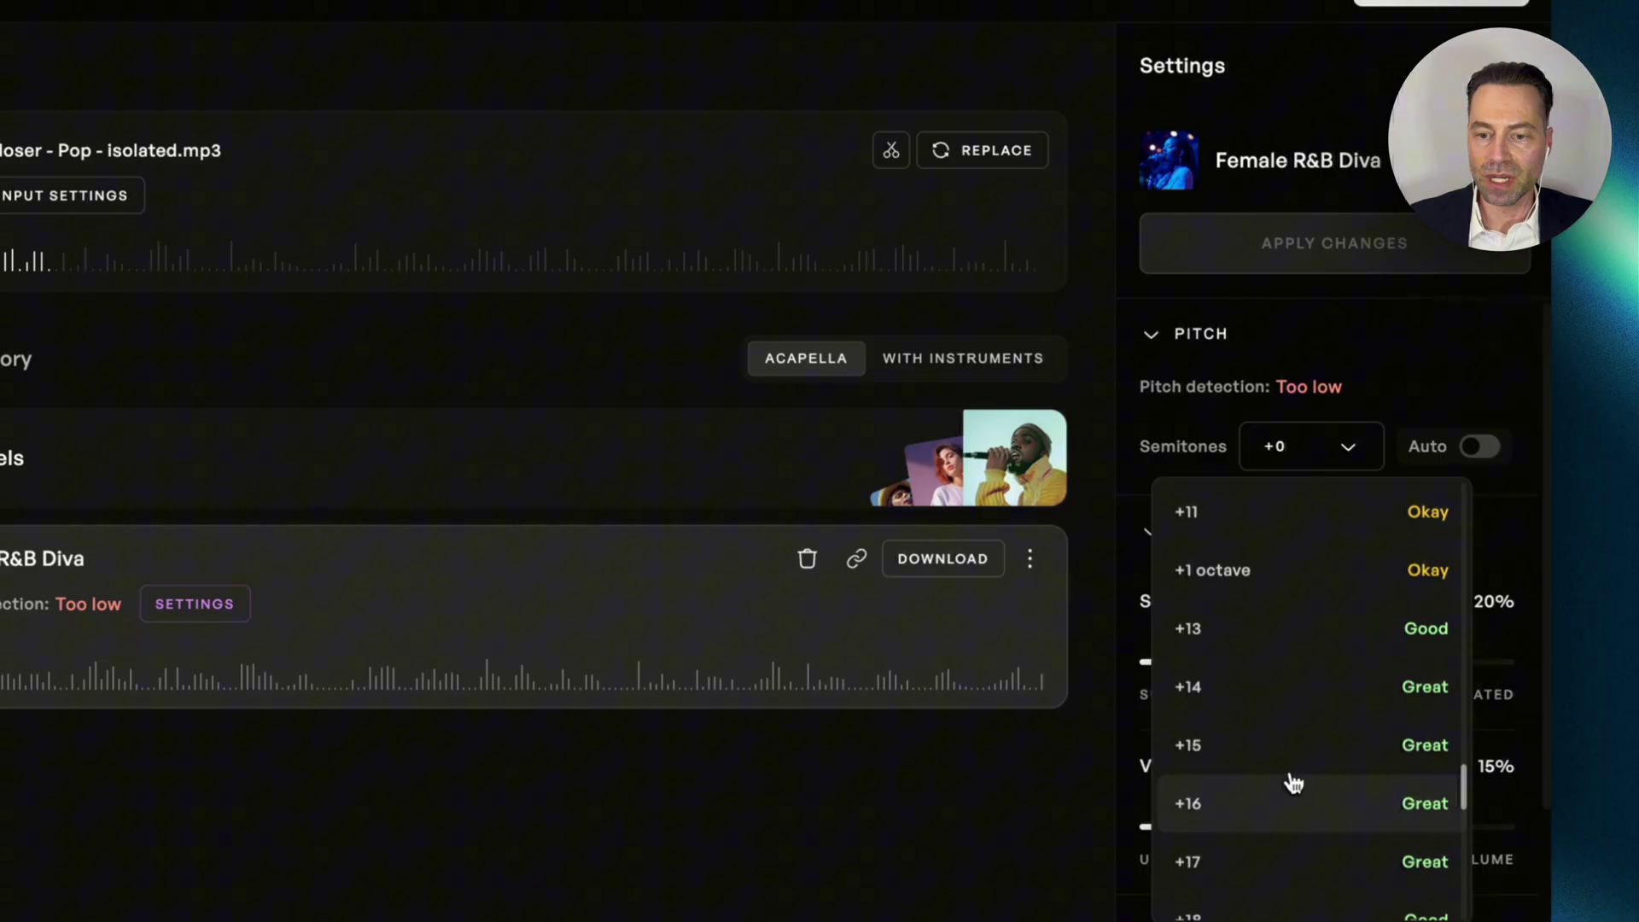
left_click(1294, 689)
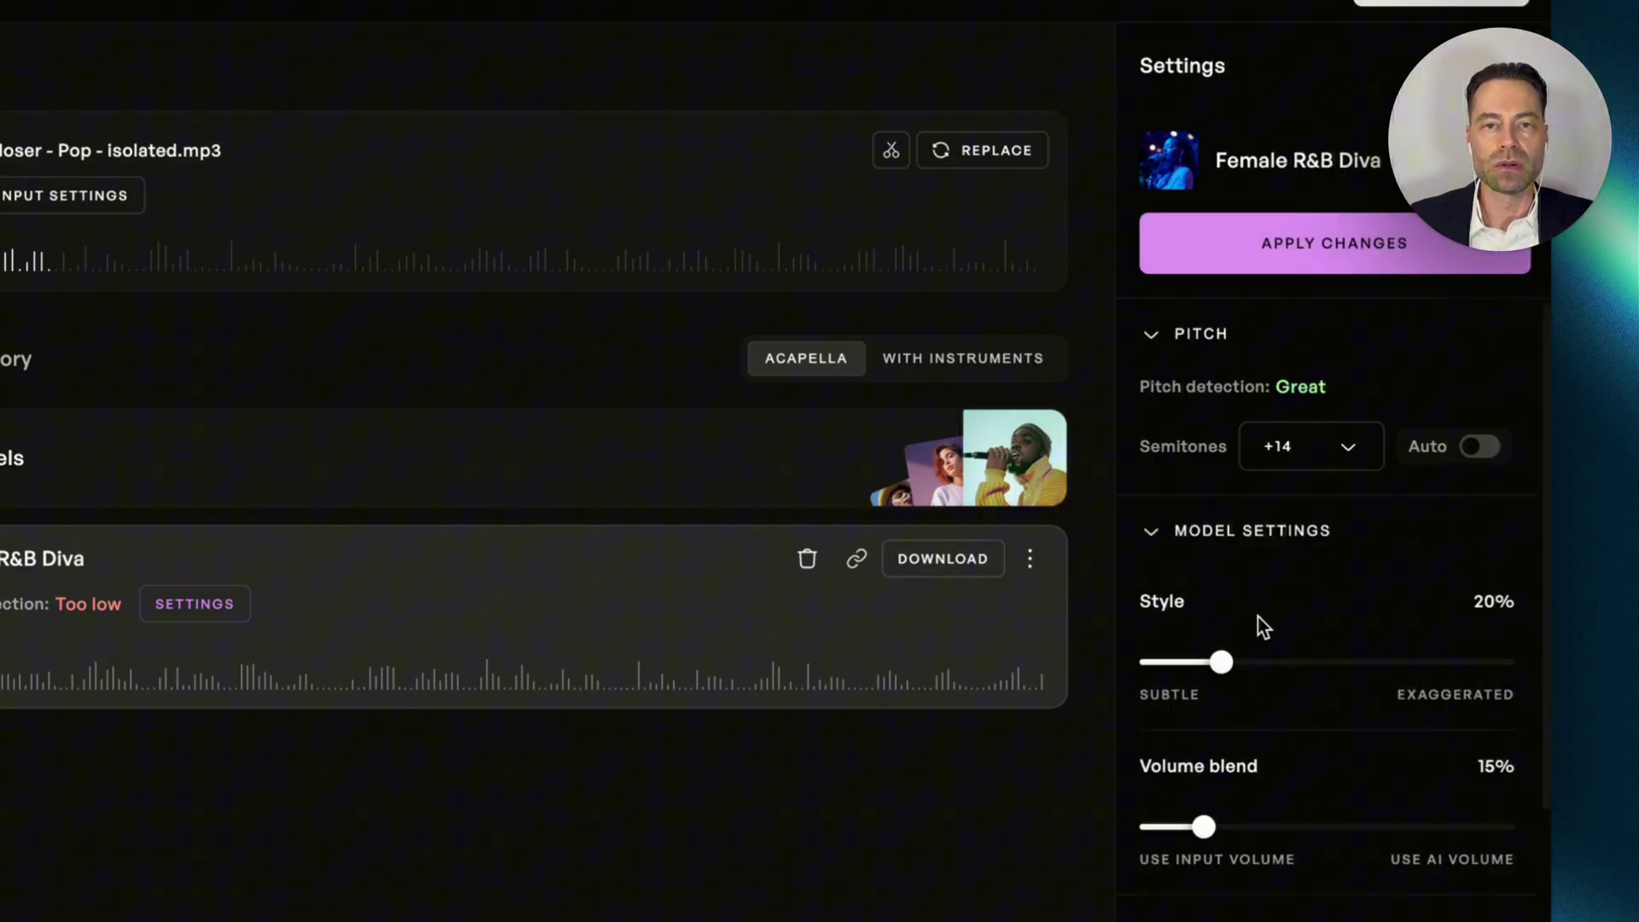
left_click(1335, 243)
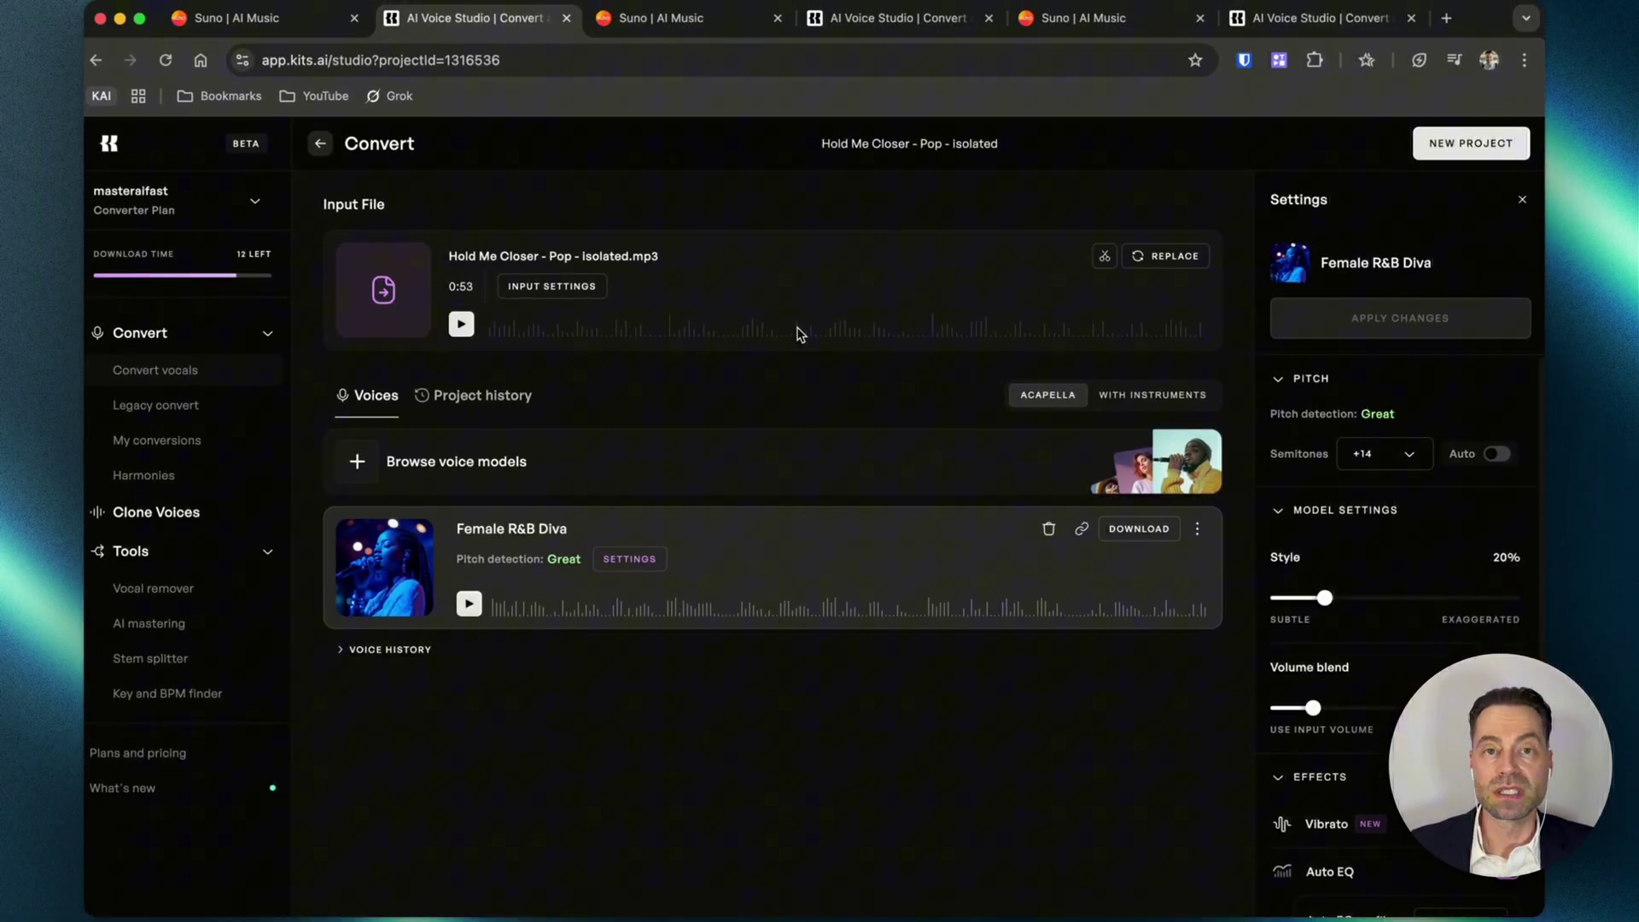
Play back the Female R&B Diva conversion, then move over to the Suno tab.
left_click(468, 603)
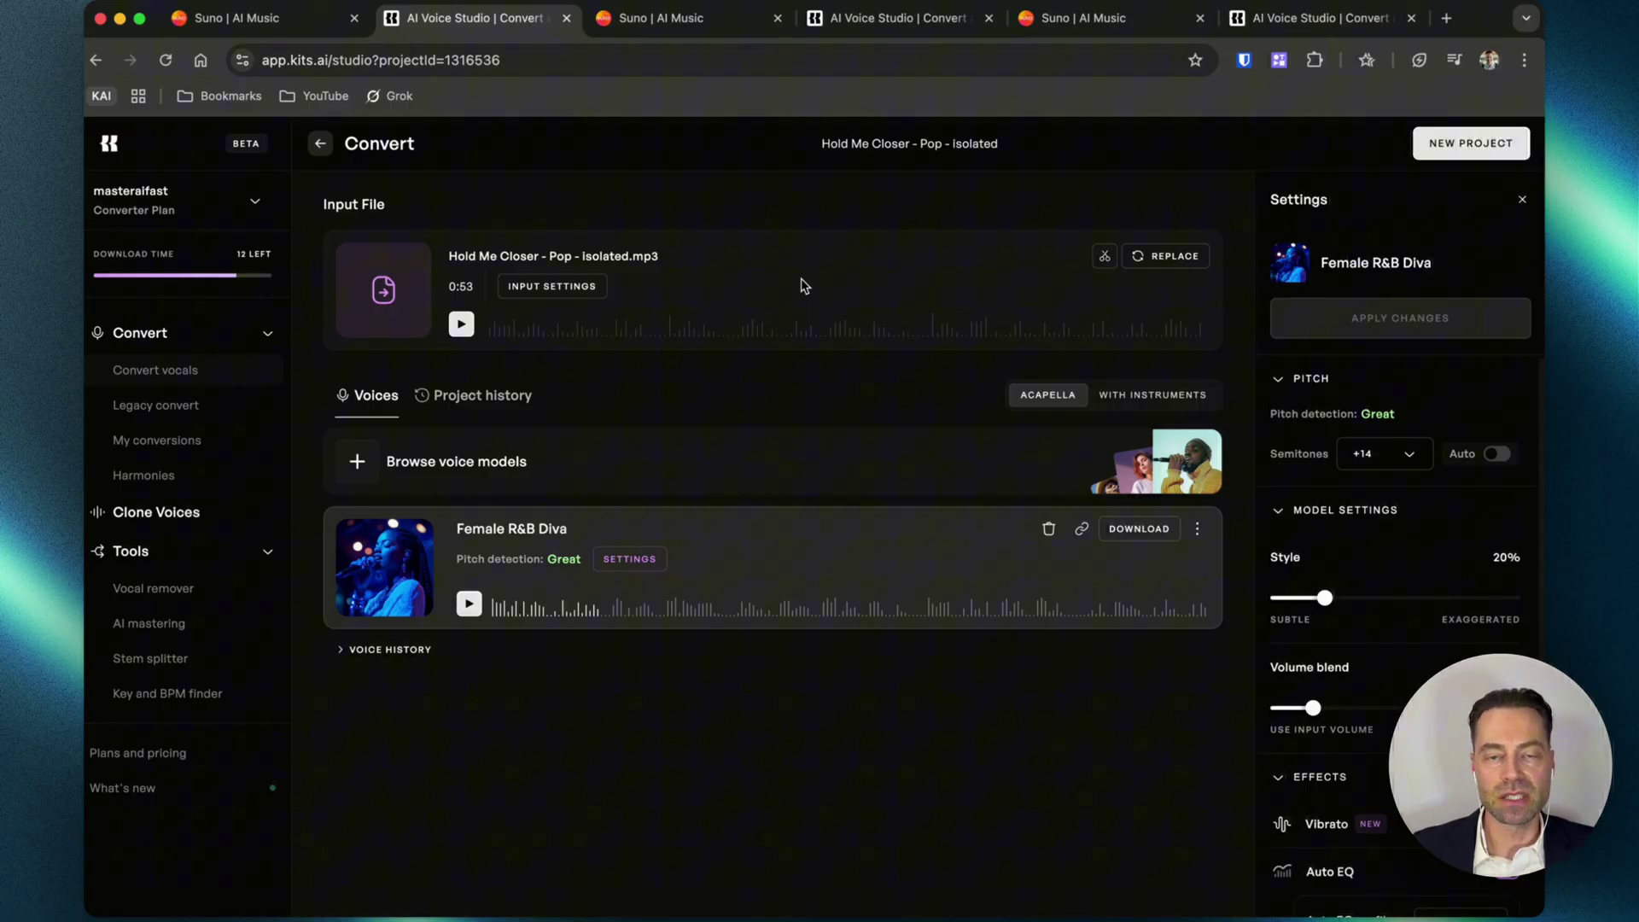
key("ctrl+Tab")
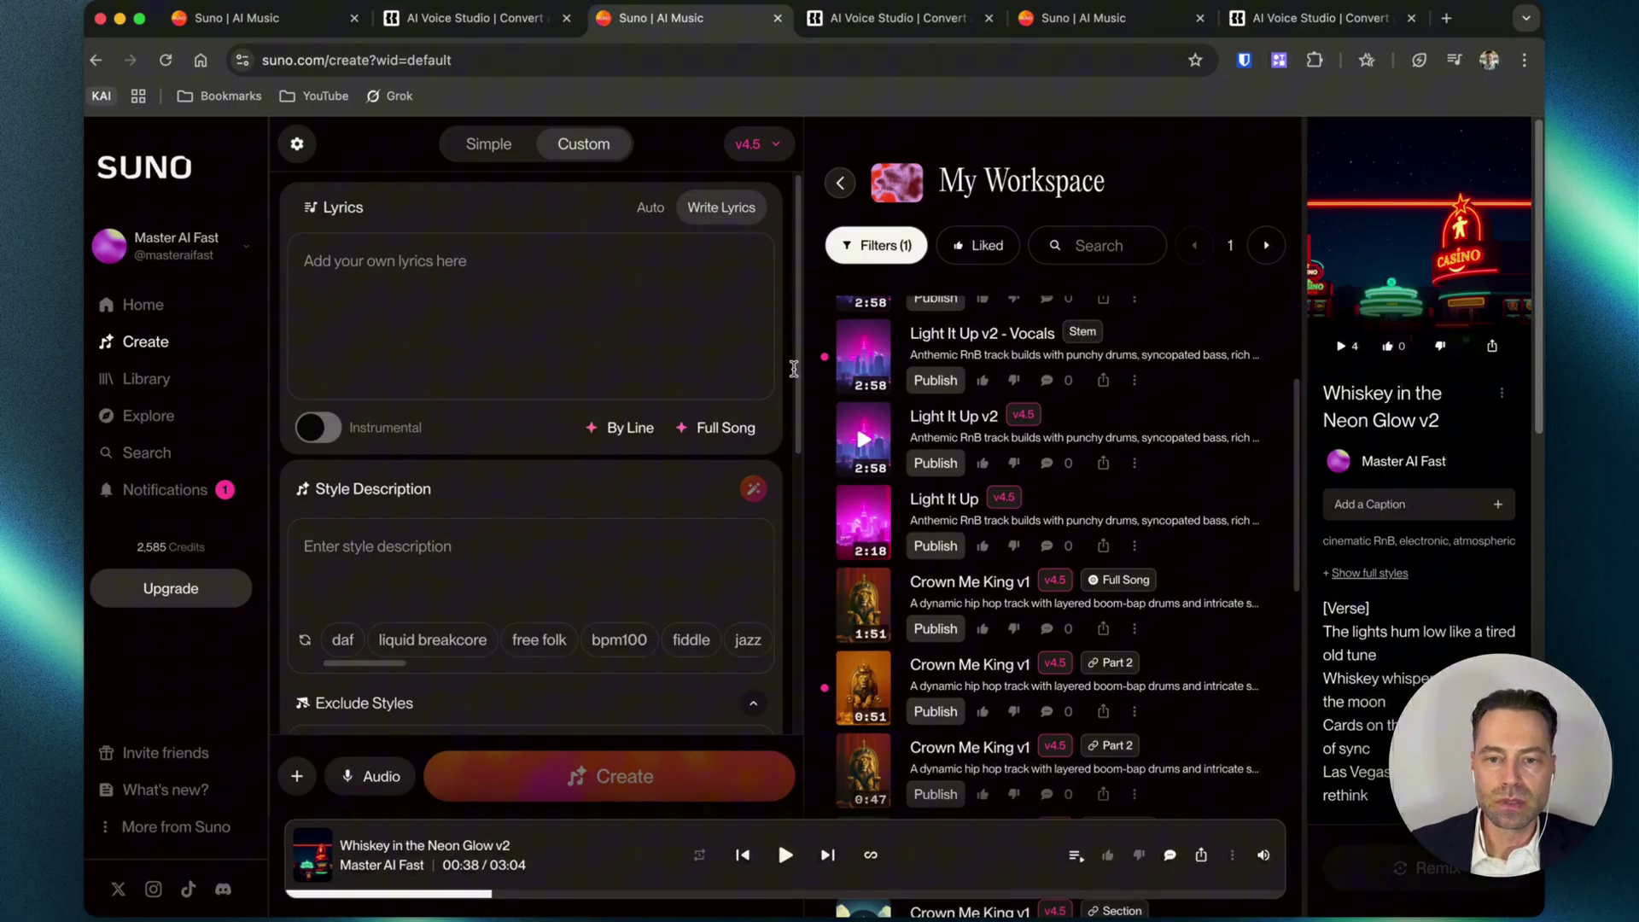
Preview Light It Up v2 in Suno, then return to the Kits AI convert project.
left_click(864, 440)
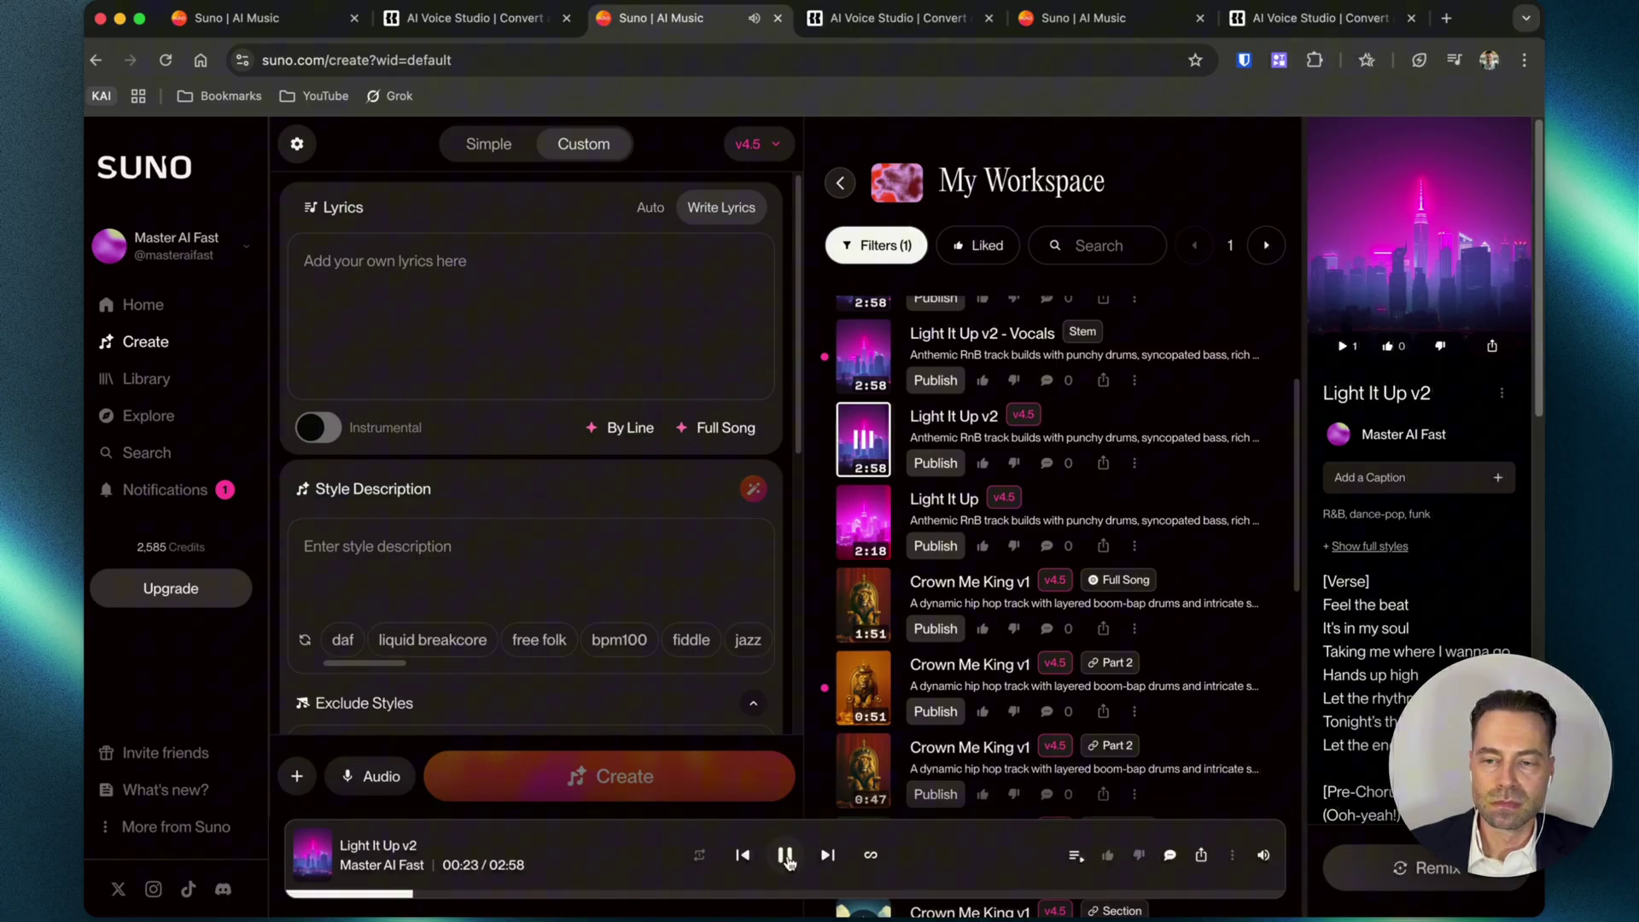
left_click(786, 855)
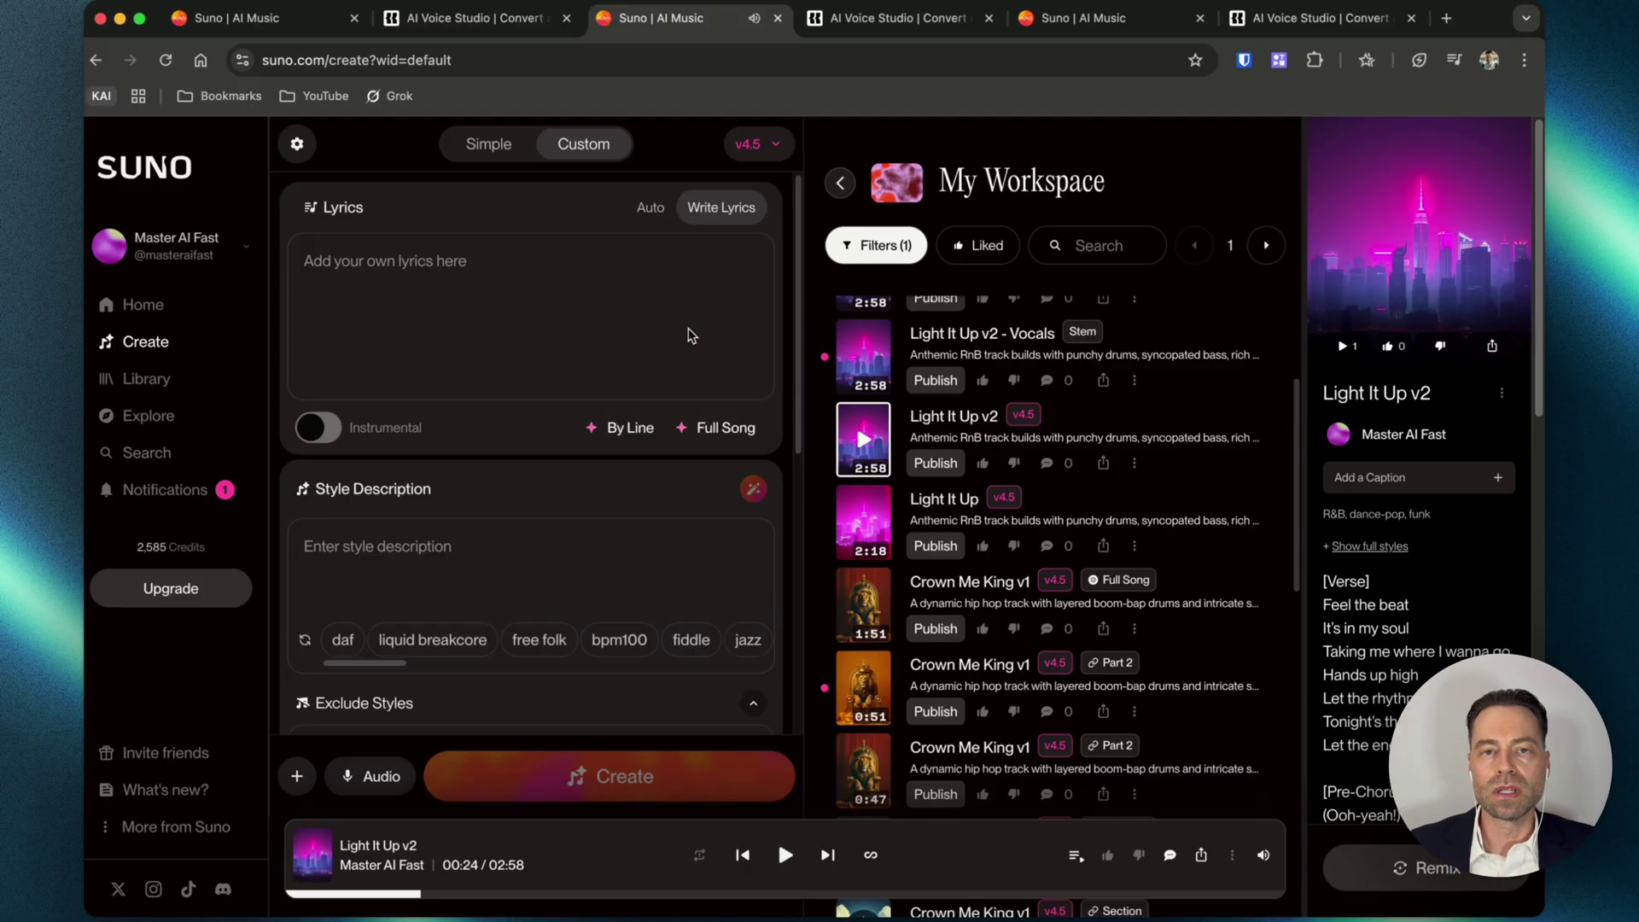
left_click(841, 24)
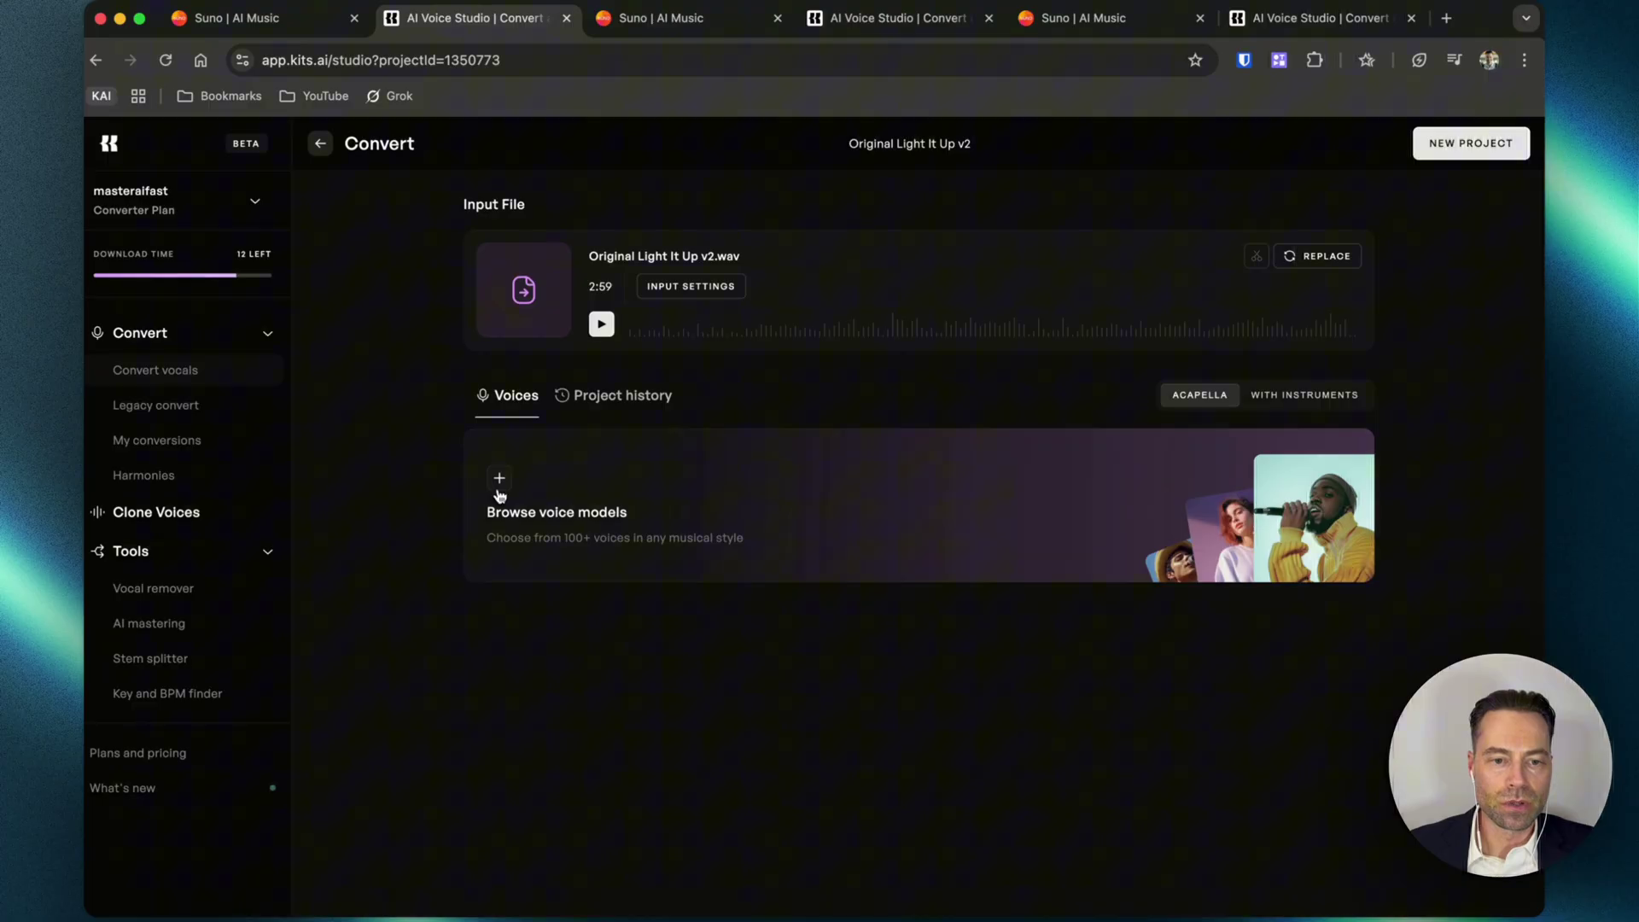
Convert Original Light It Up v2.wav with the Male Bedroom Pop voice.
left_click(501, 483)
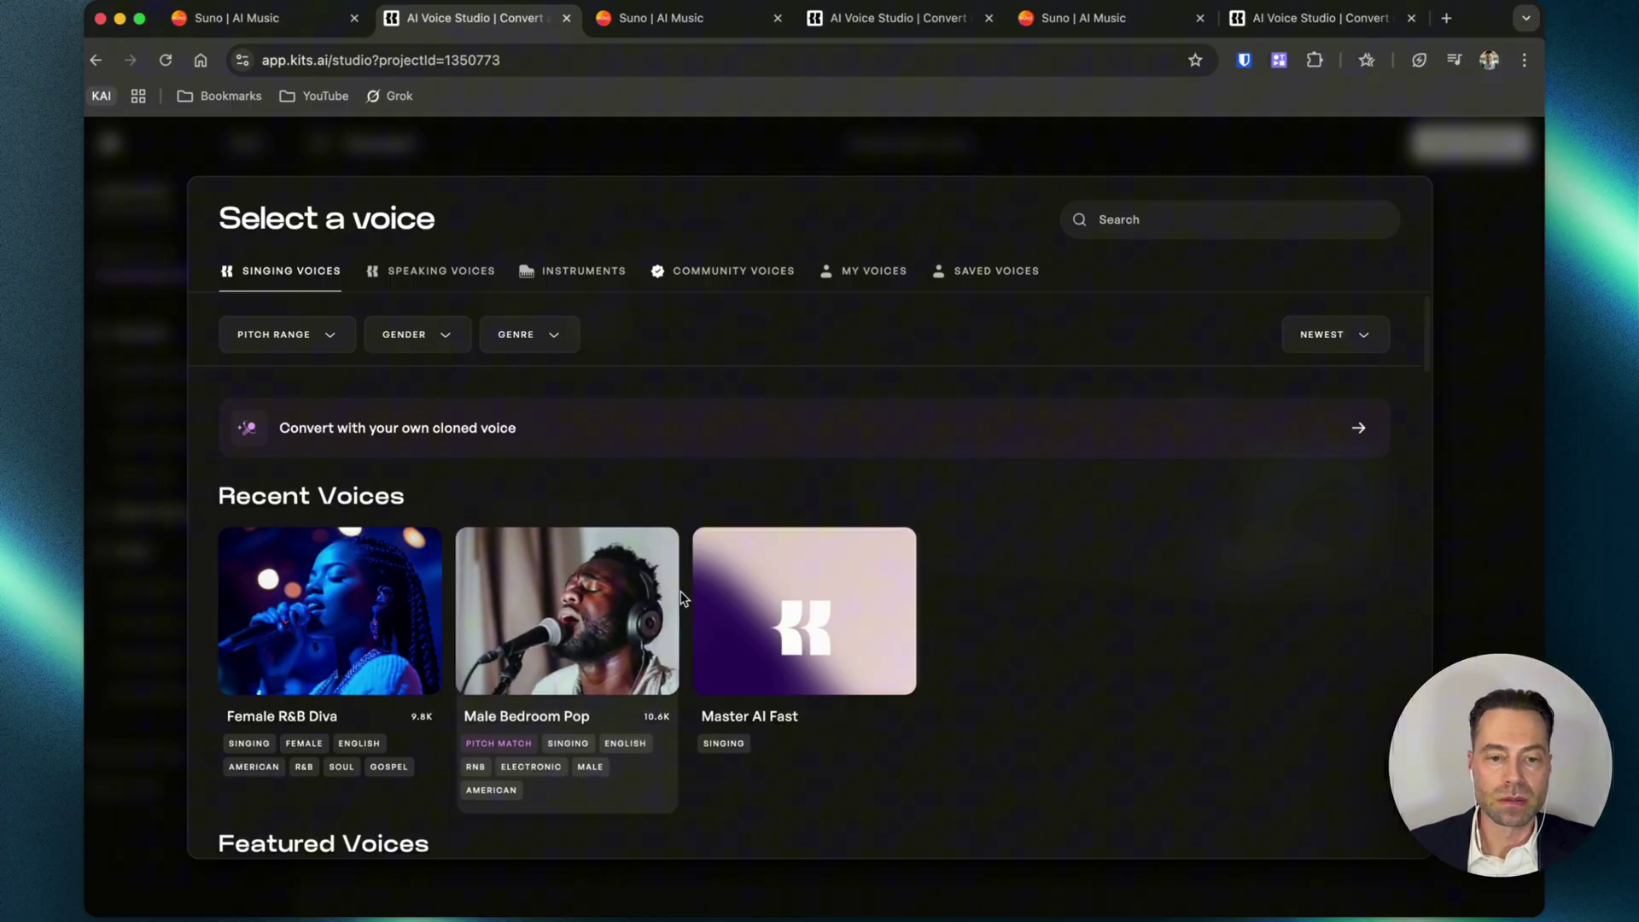
left_click(653, 553)
left_click(1373, 812)
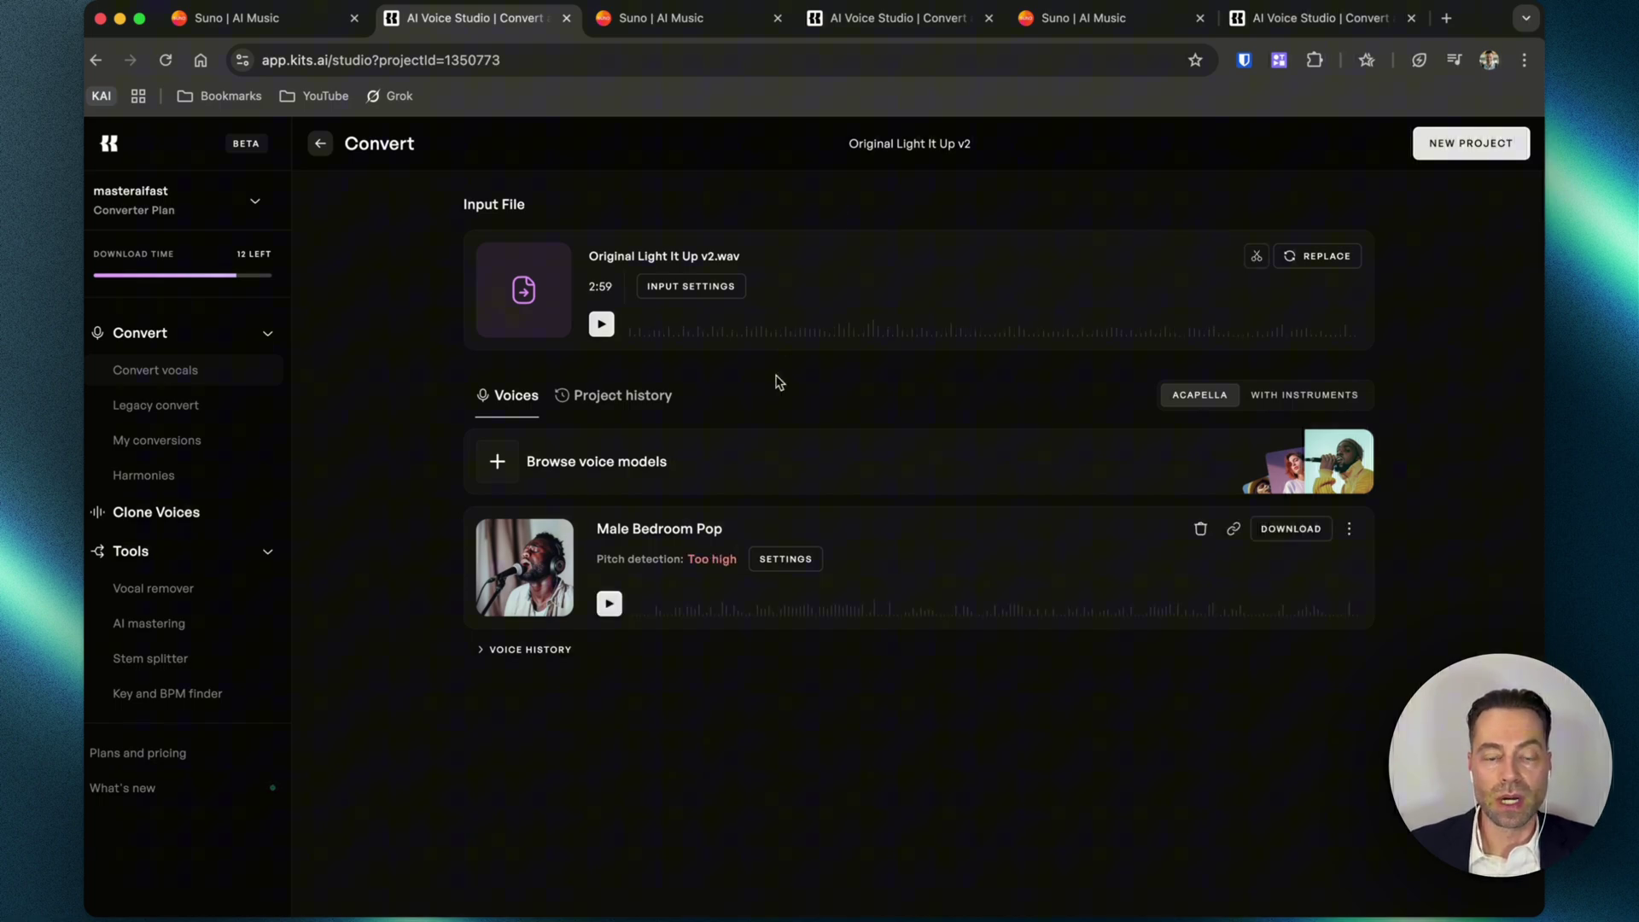
Lower the Male Bedroom Pop conversion by -1 octave and play back the result.
left_click(784, 560)
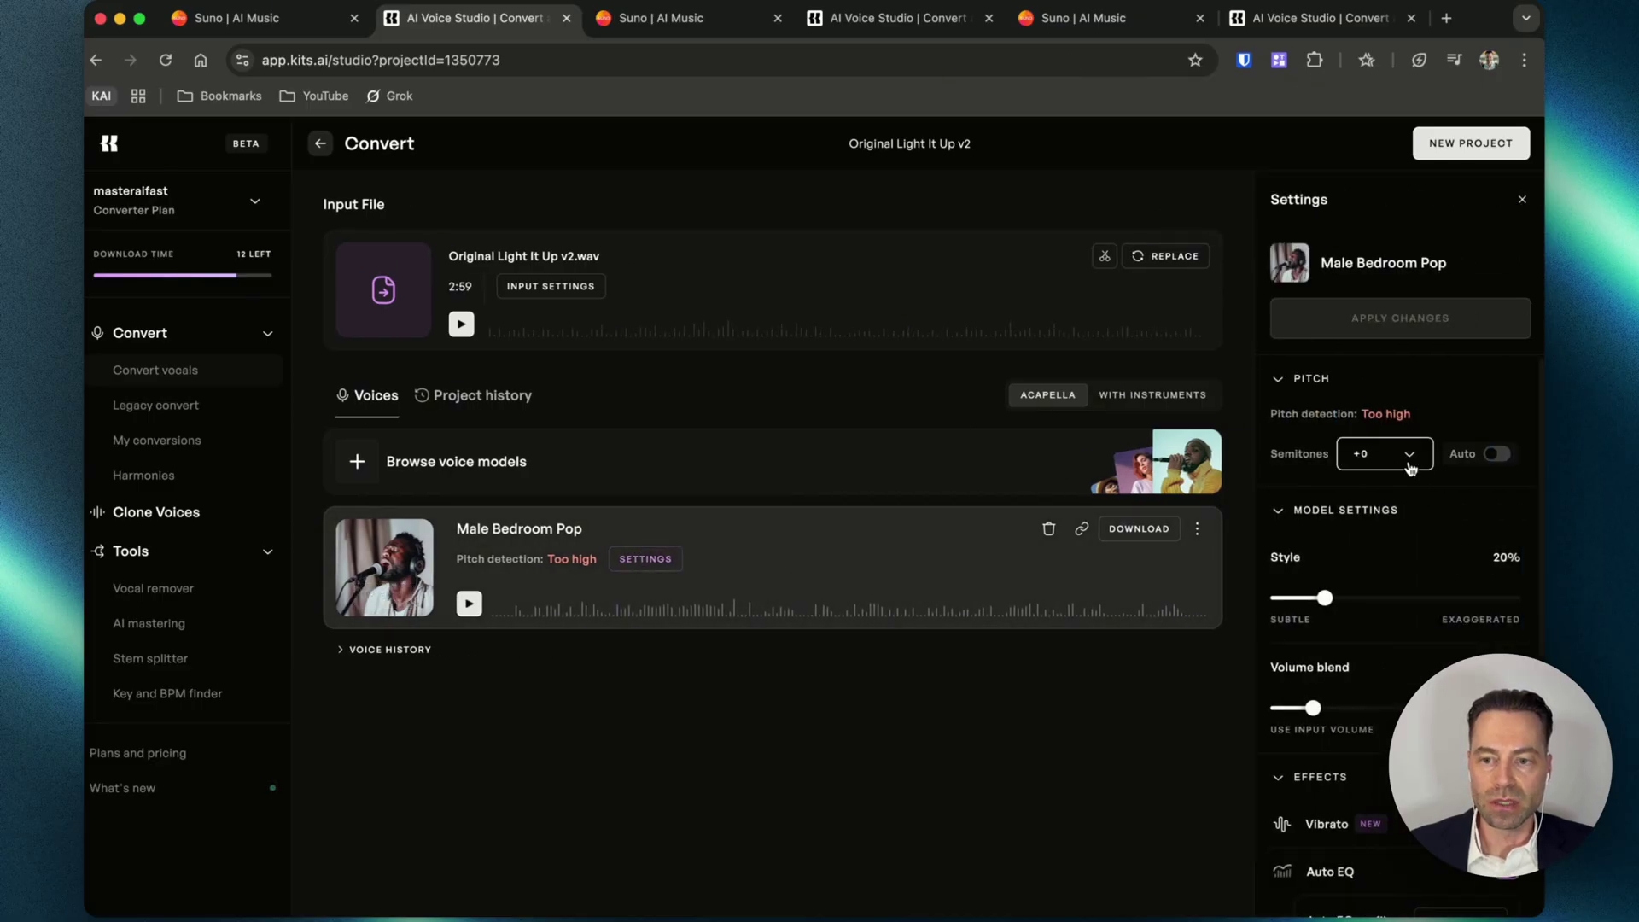
left_click(1405, 461)
scroll(1402, 616, "up", 3)
scroll(1401, 617, "up", 1)
scroll(1404, 615, "up", 3)
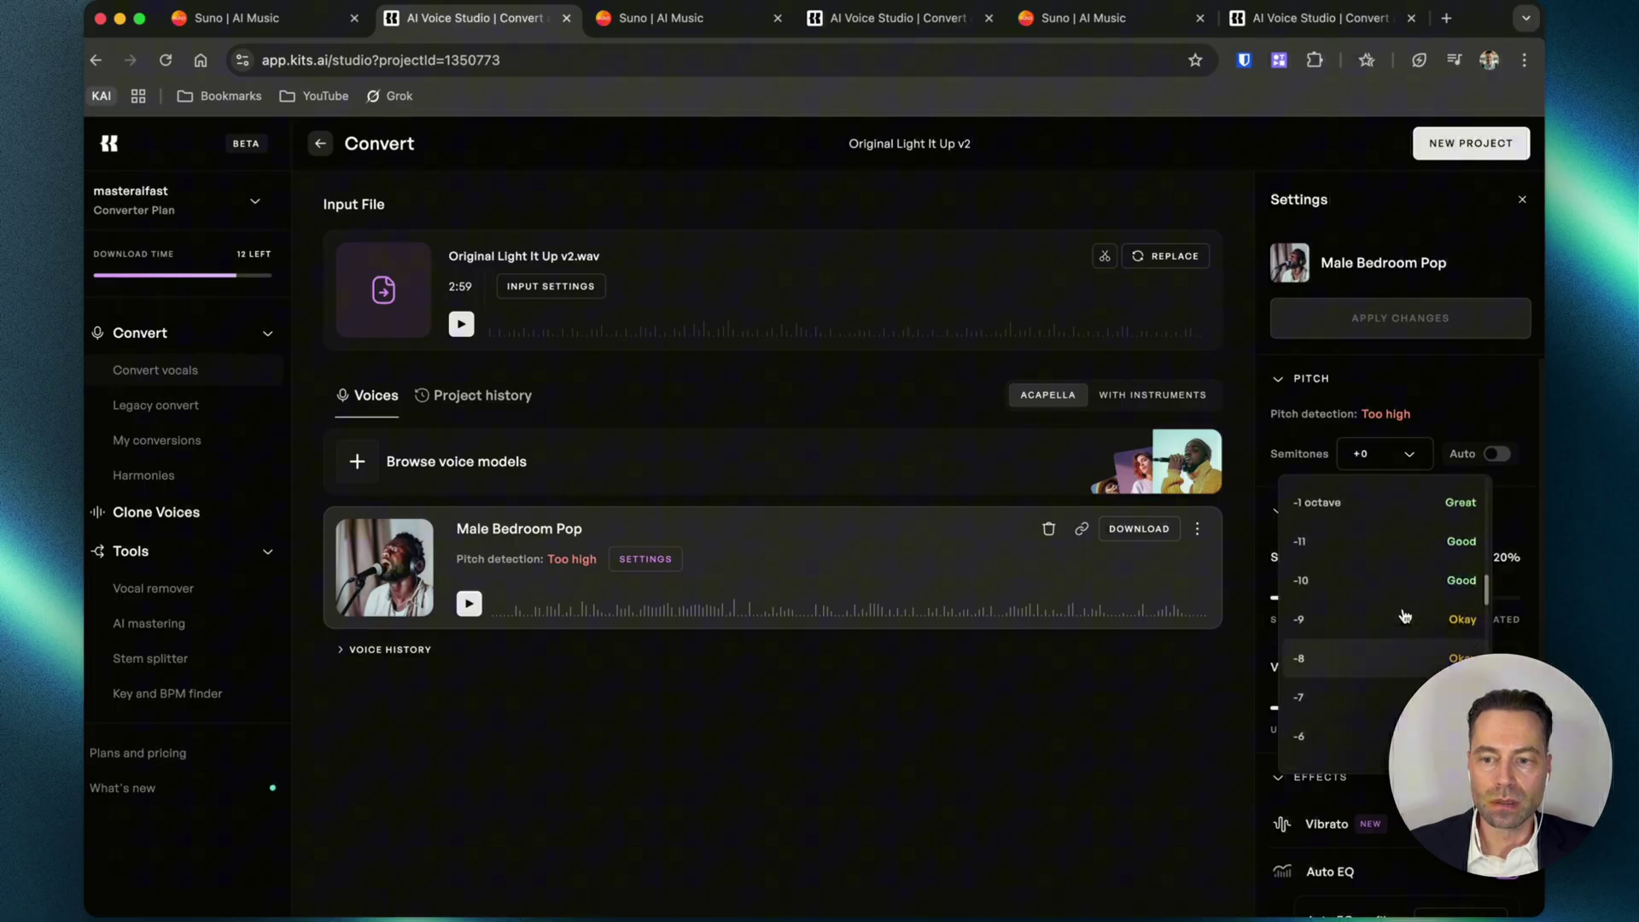
left_click(1388, 569)
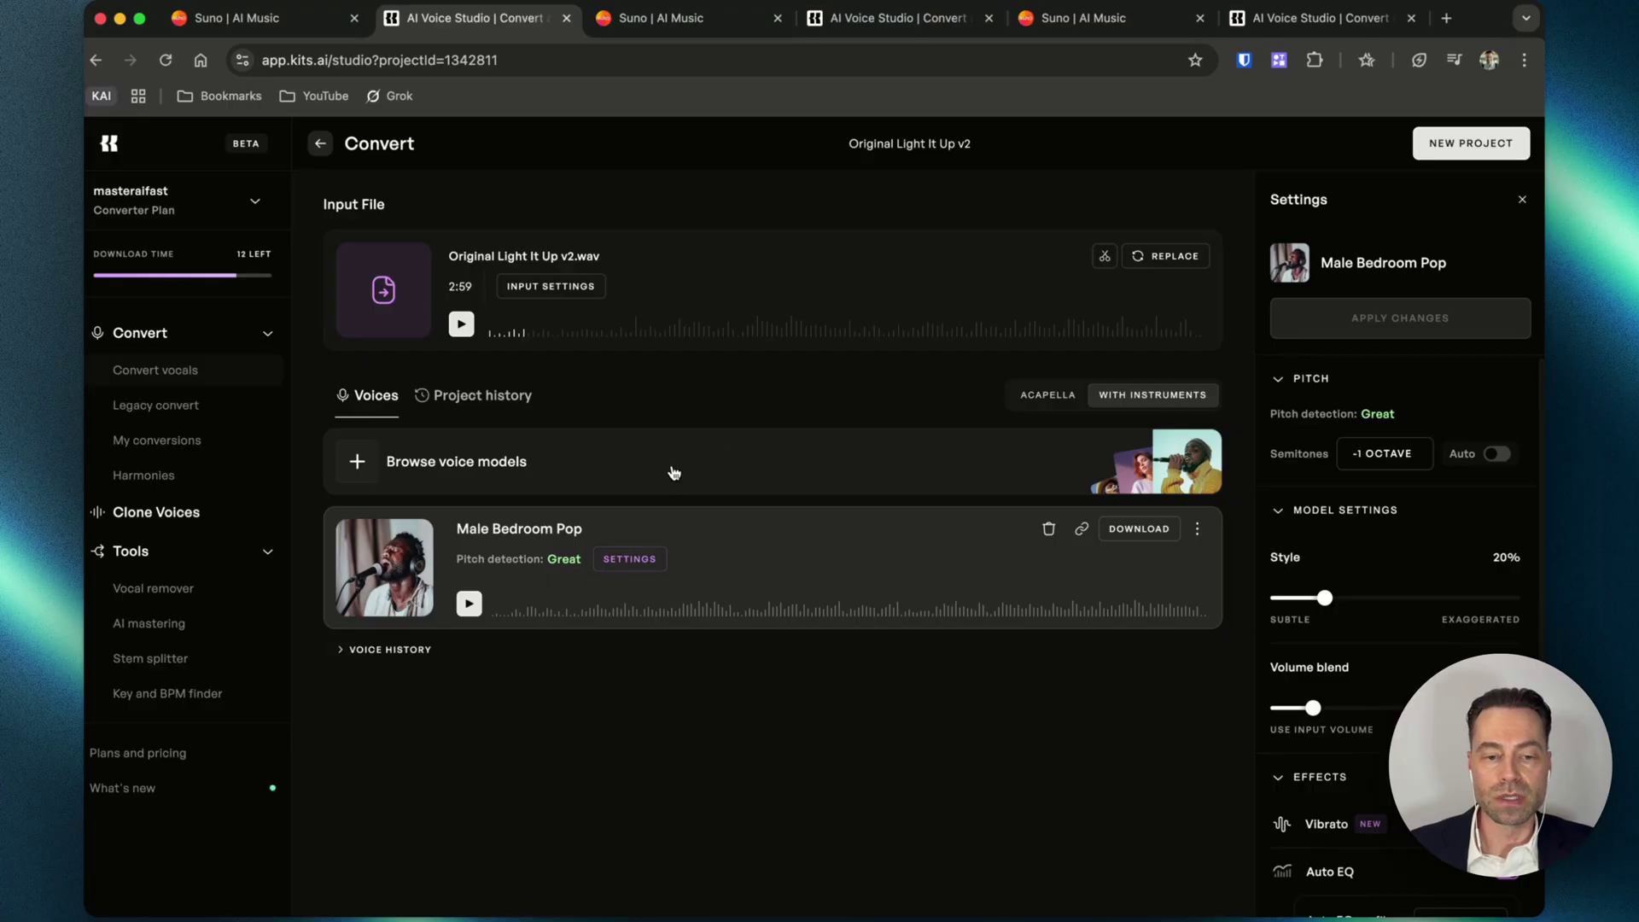
left_click(469, 603)
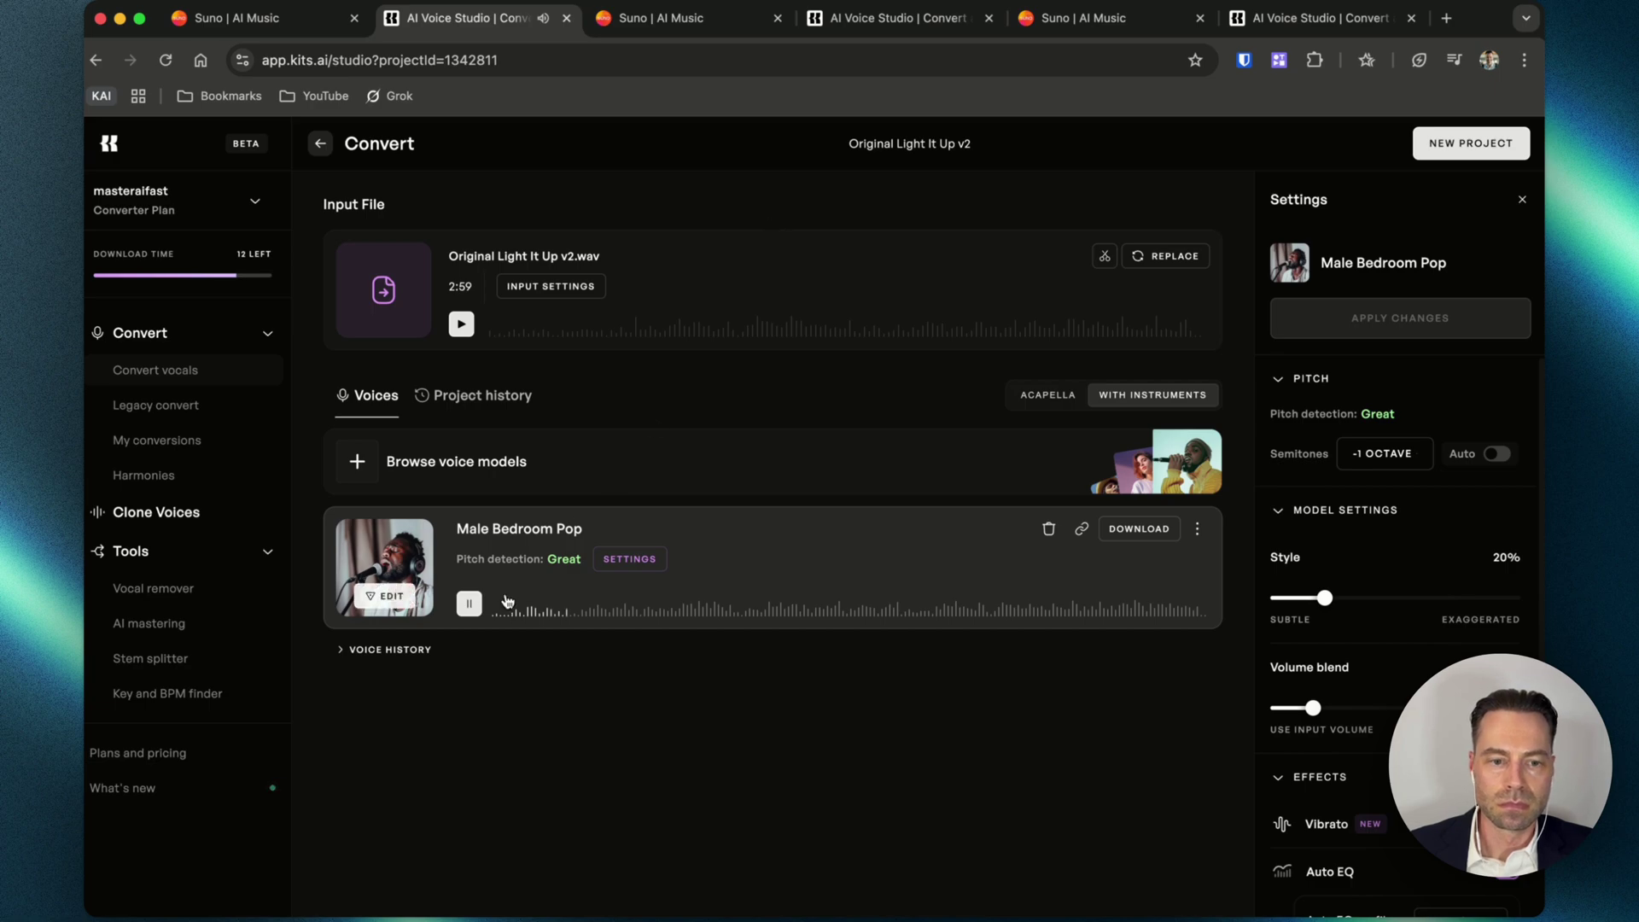
left_click(469, 604)
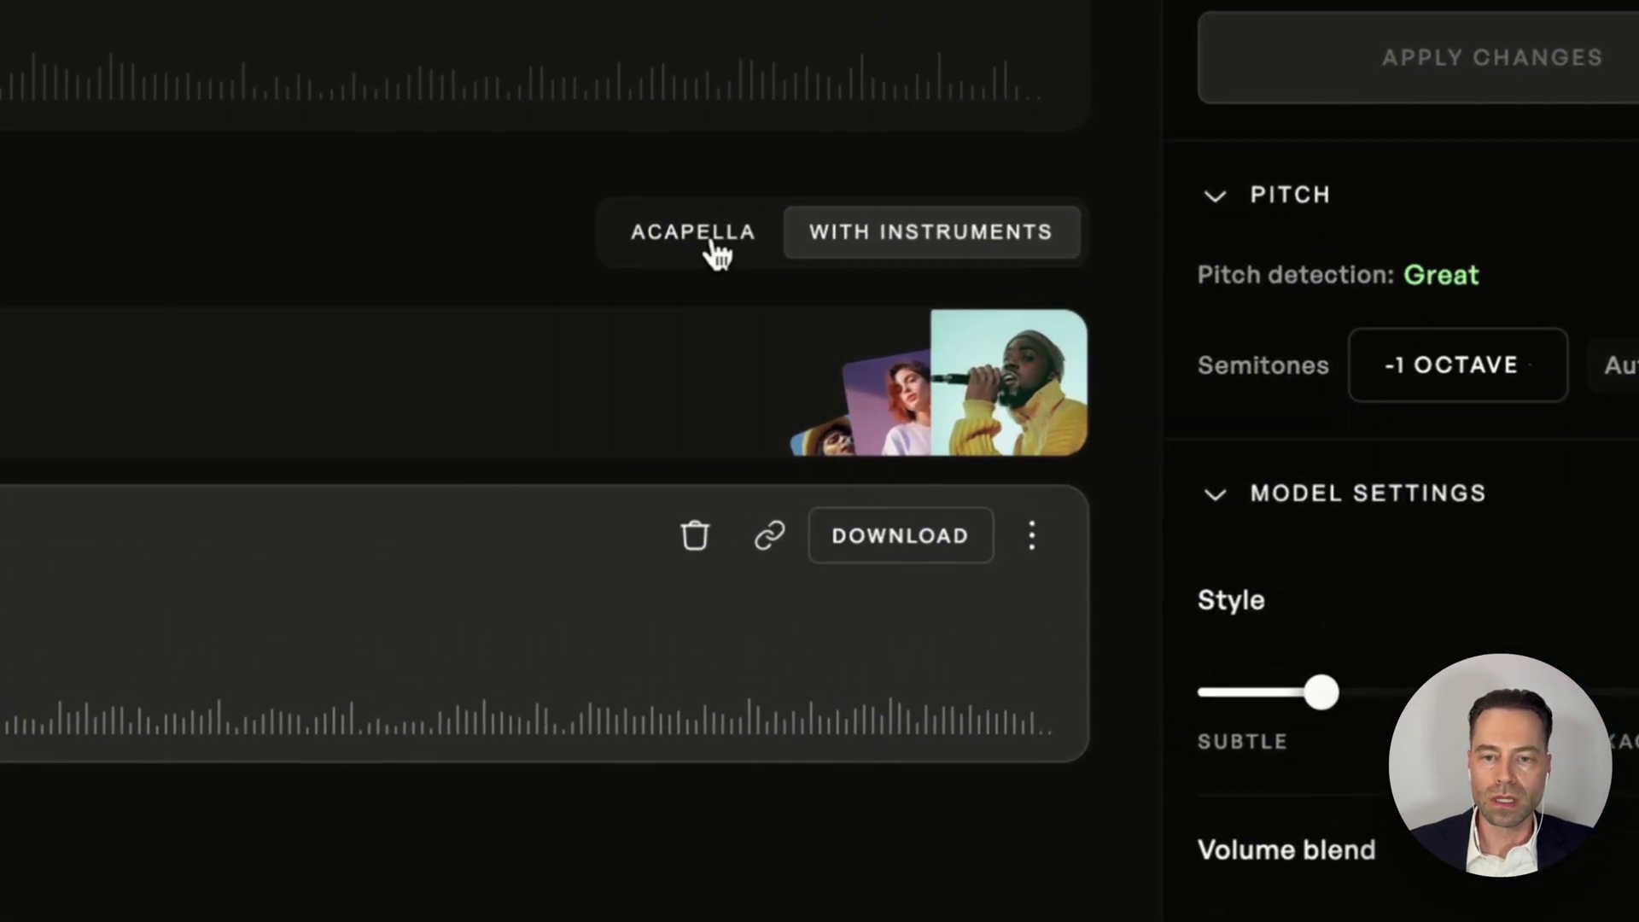
Compare the acapella and with-instruments outputs, ending on the with-instruments mix.
left_click(714, 246)
left_click(917, 245)
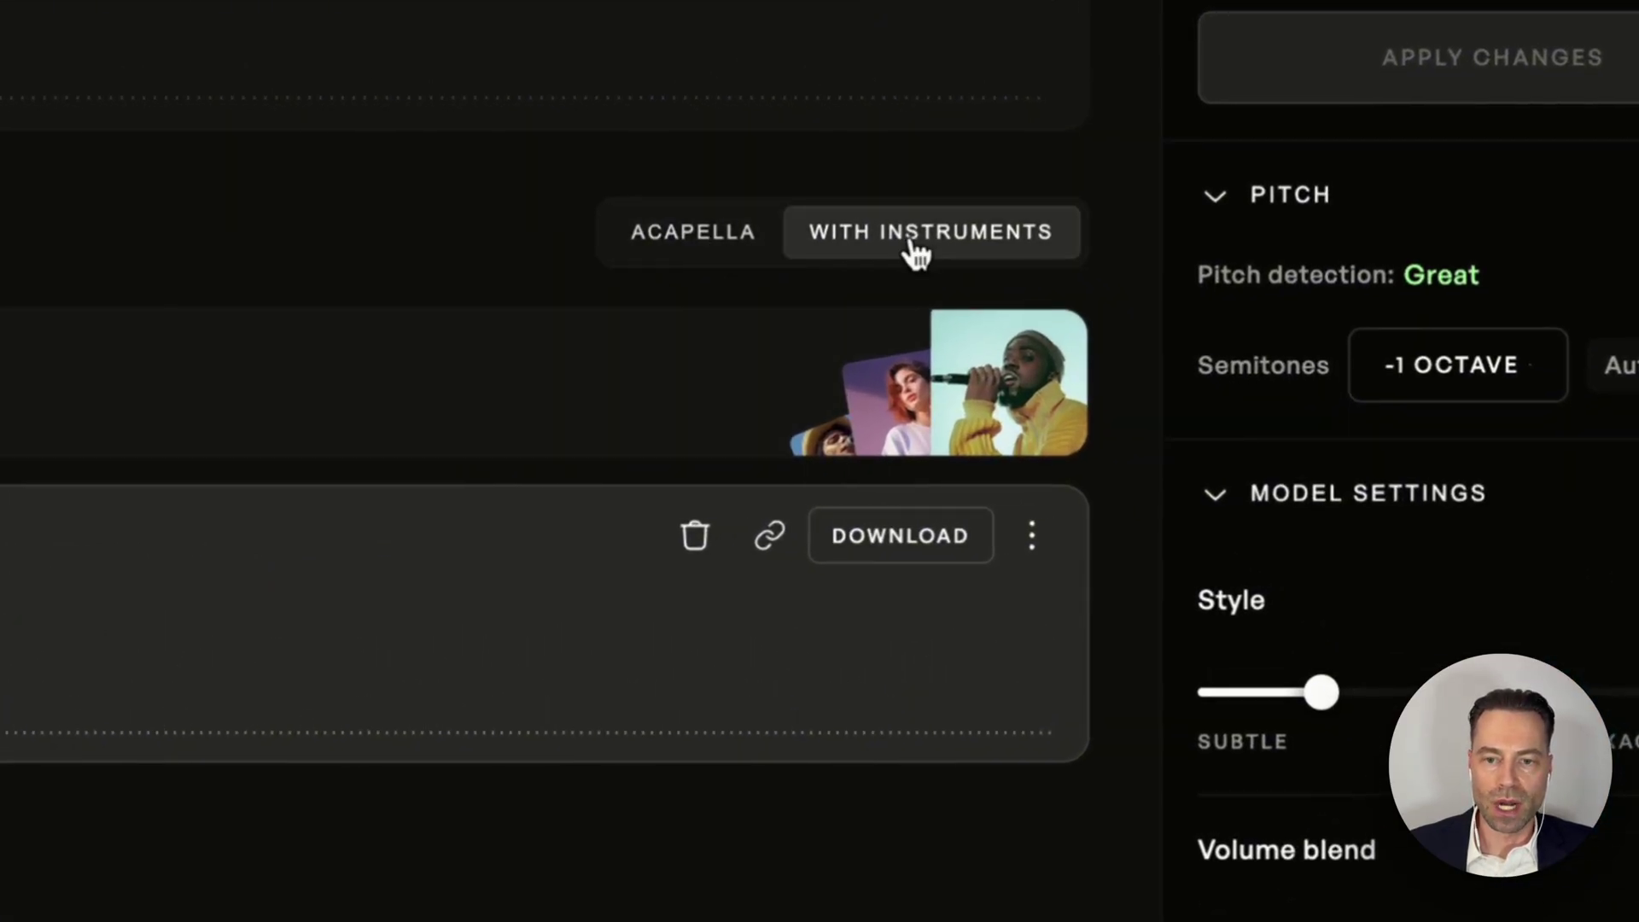
left_click(699, 247)
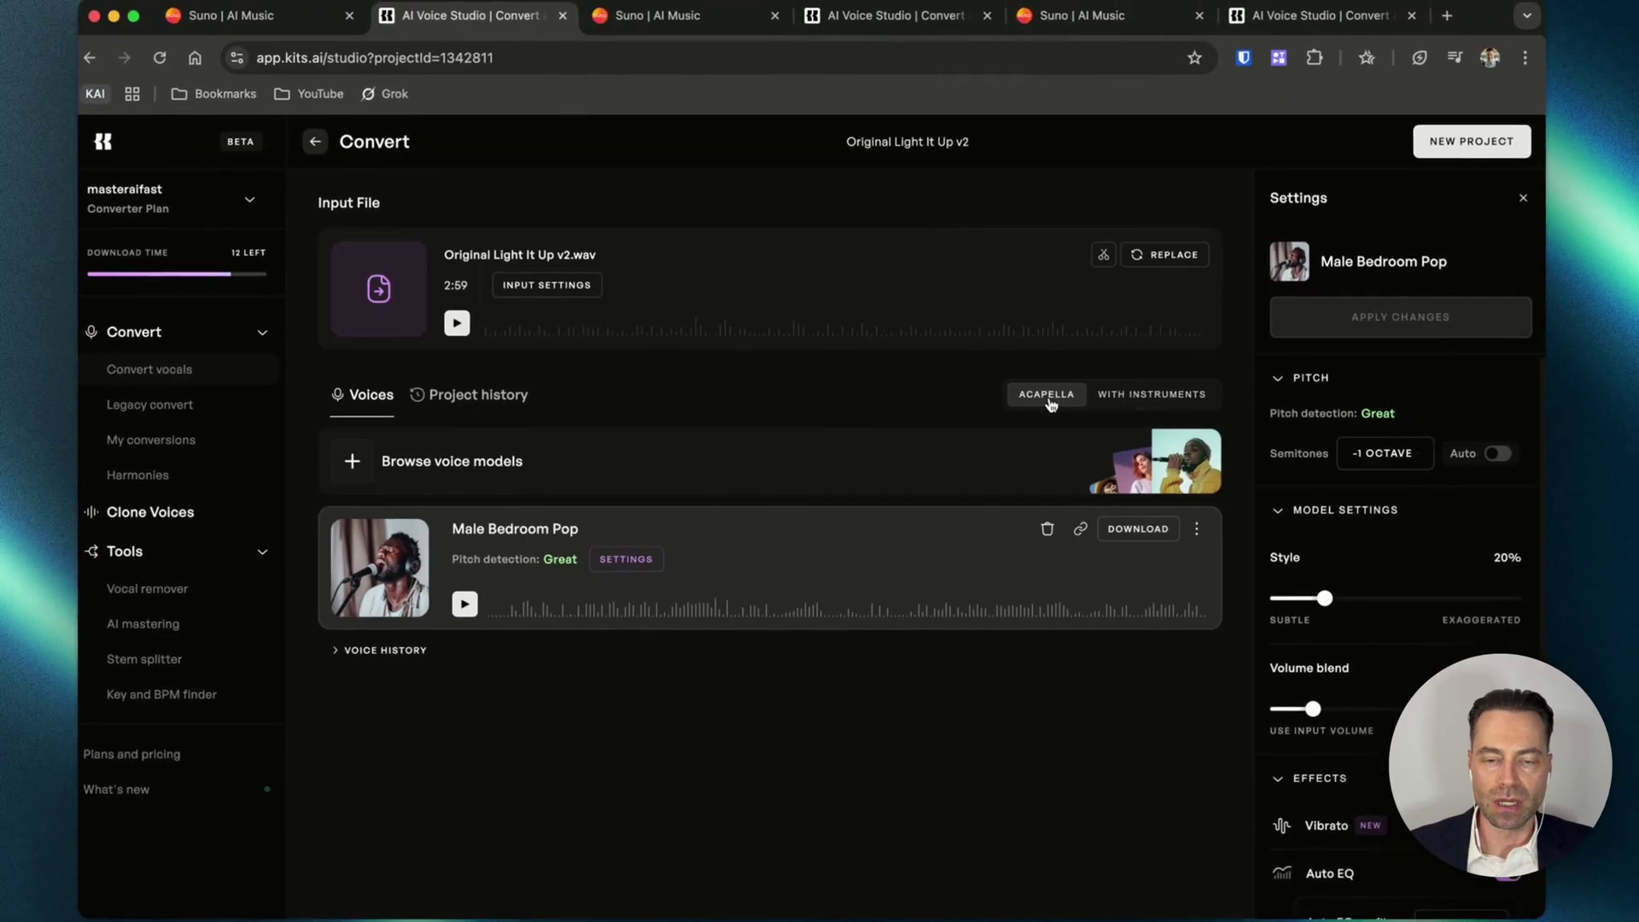
left_click(1127, 405)
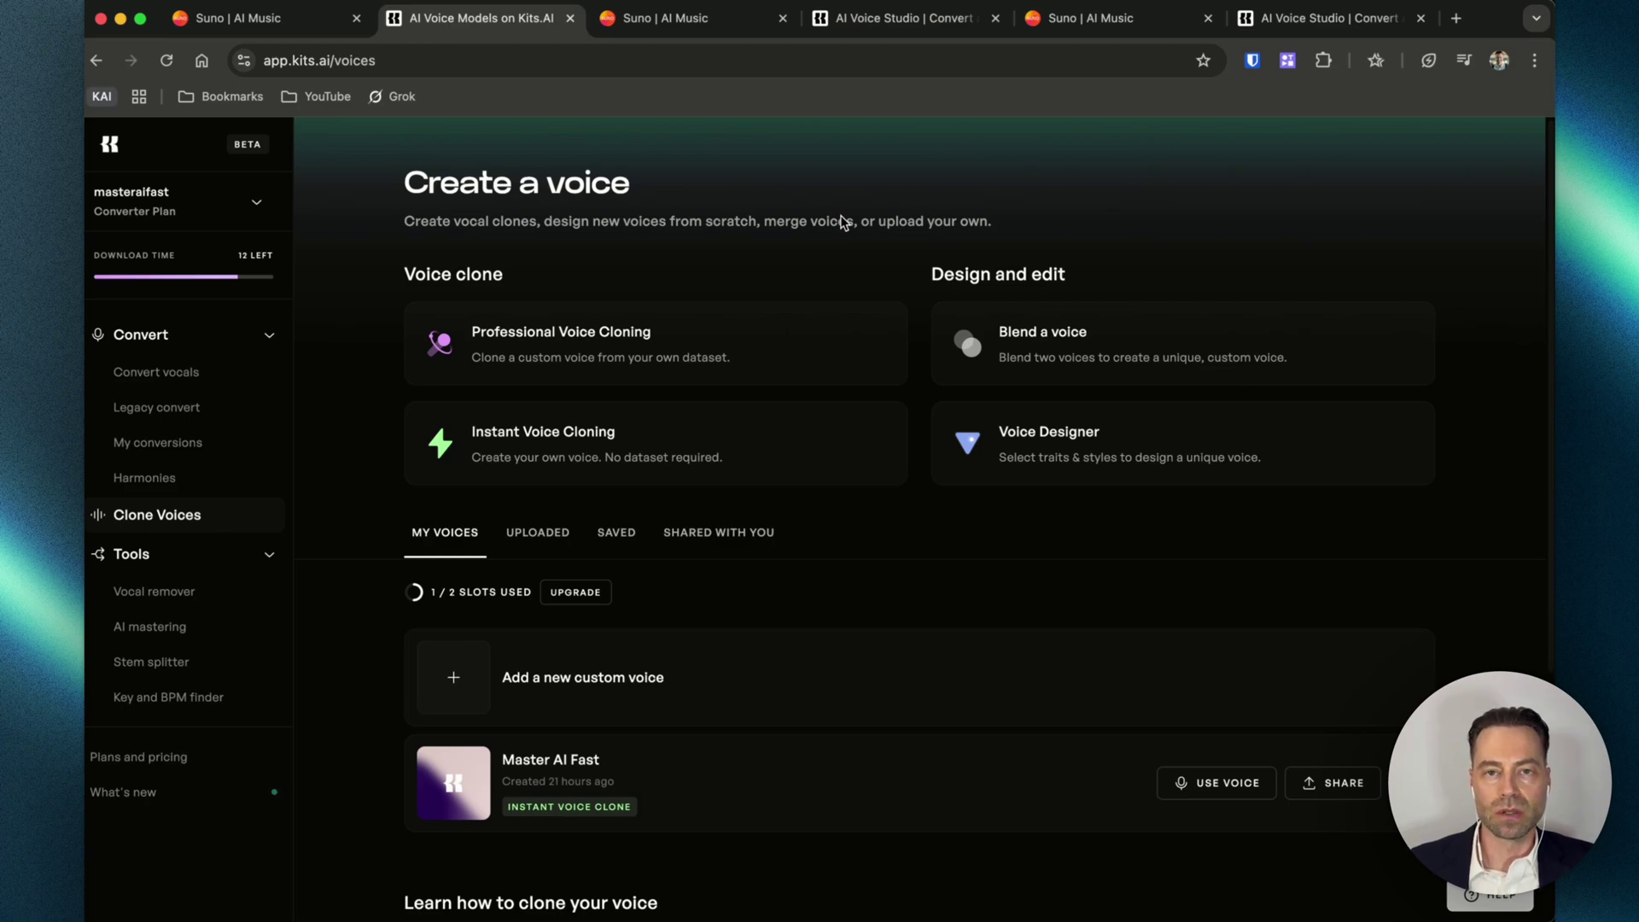
Start an instant voice clone recorded from scratch and play the guide melody.
left_click(850, 649)
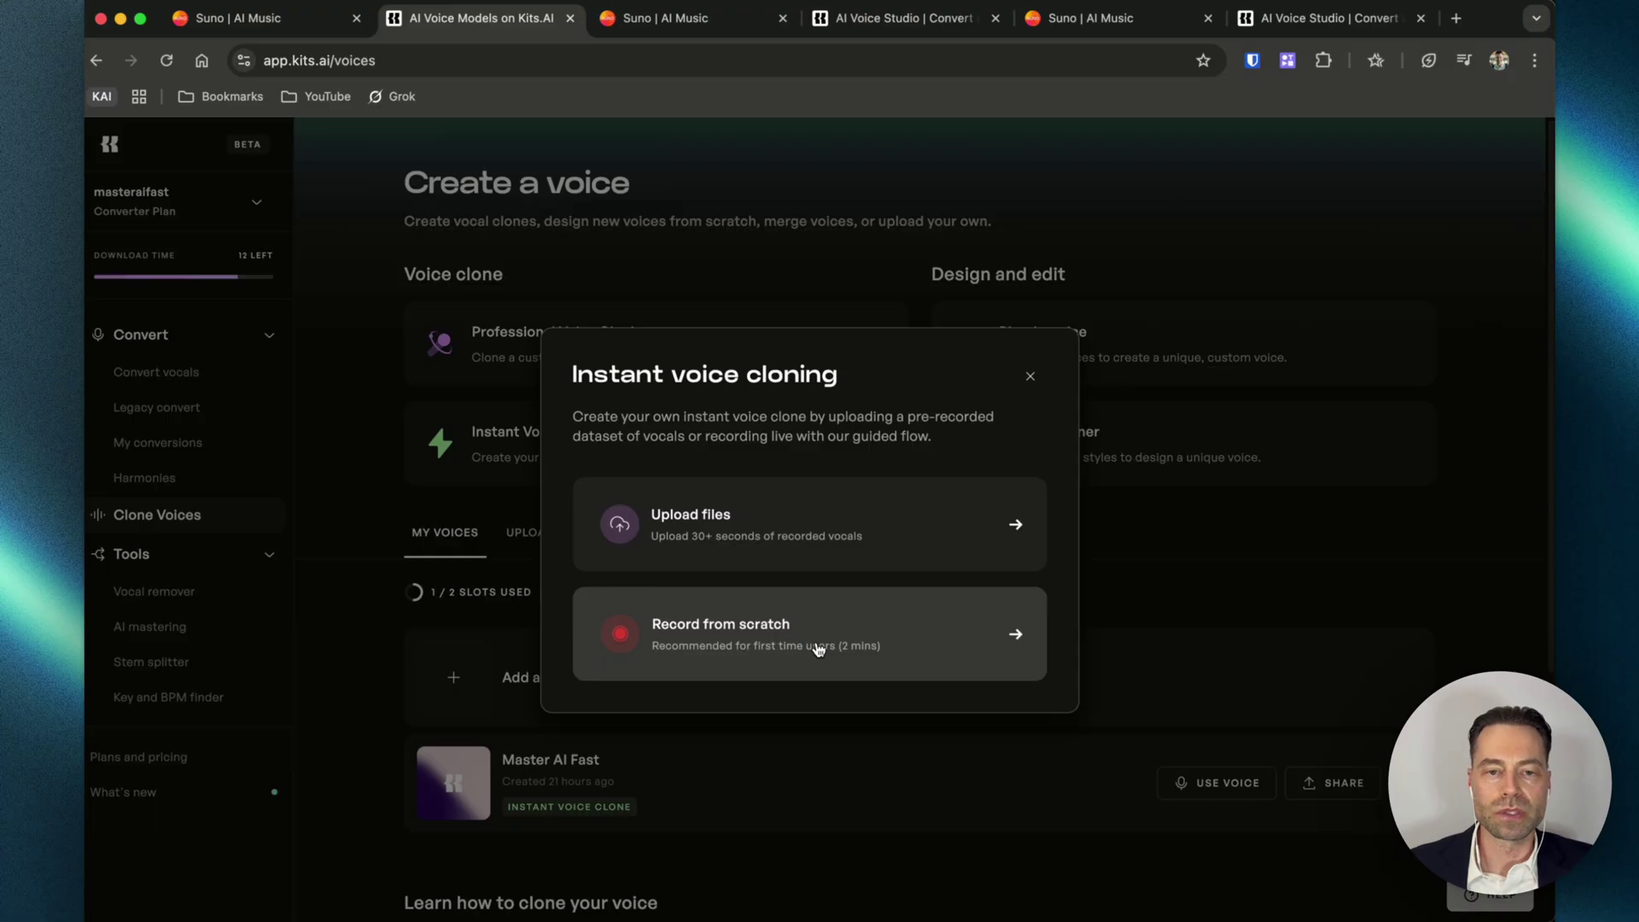
left_click(818, 649)
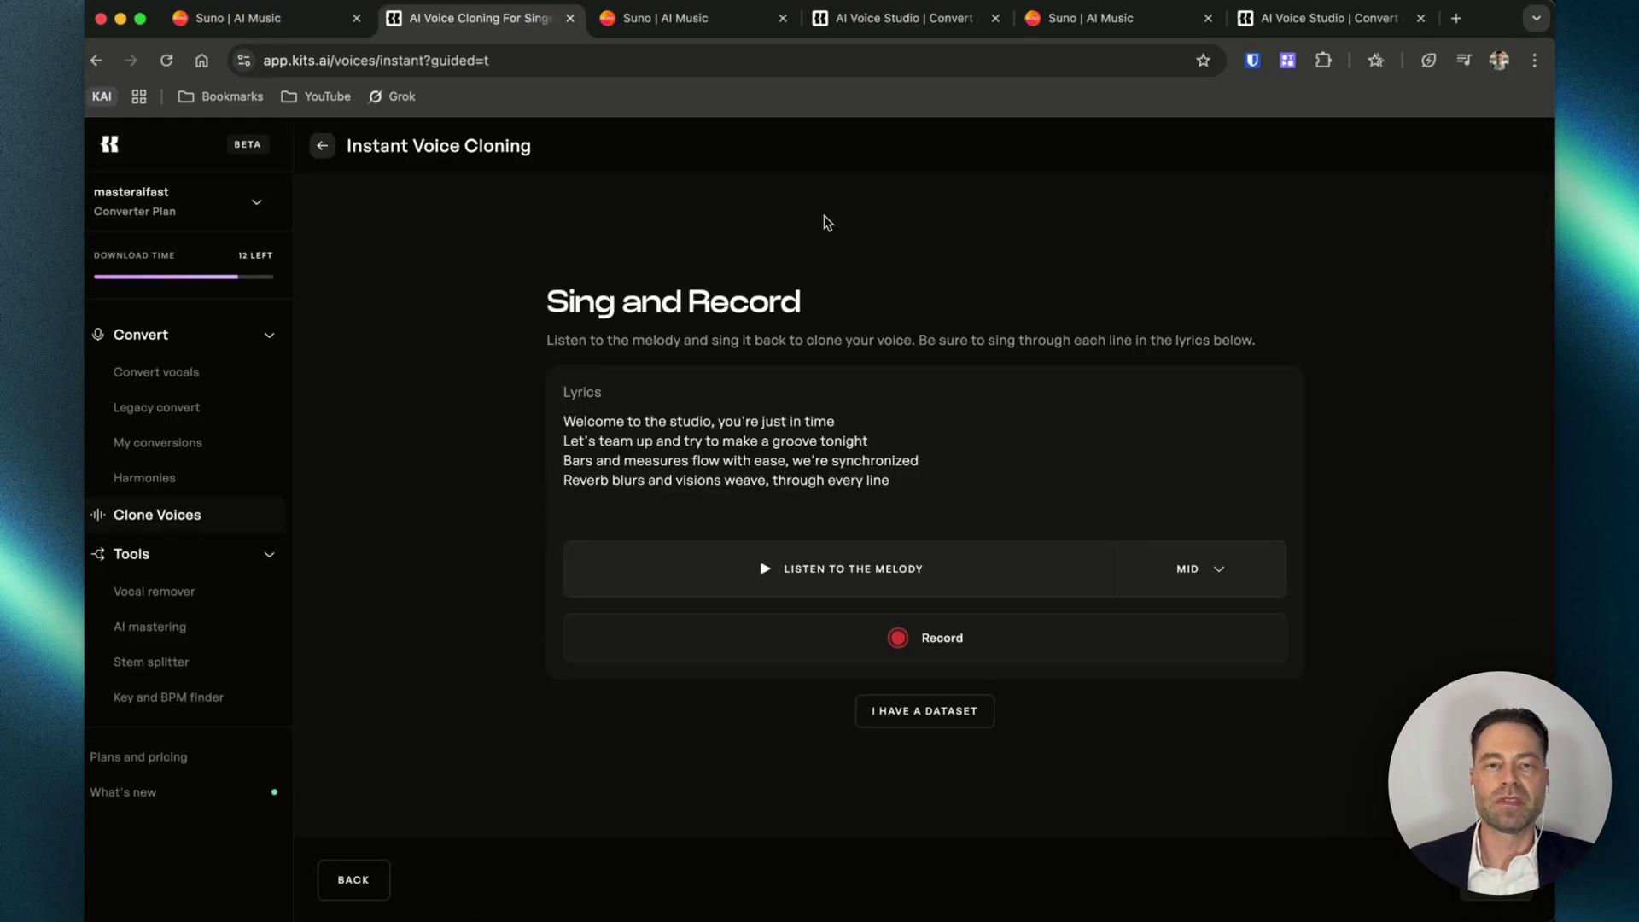
left_click(765, 578)
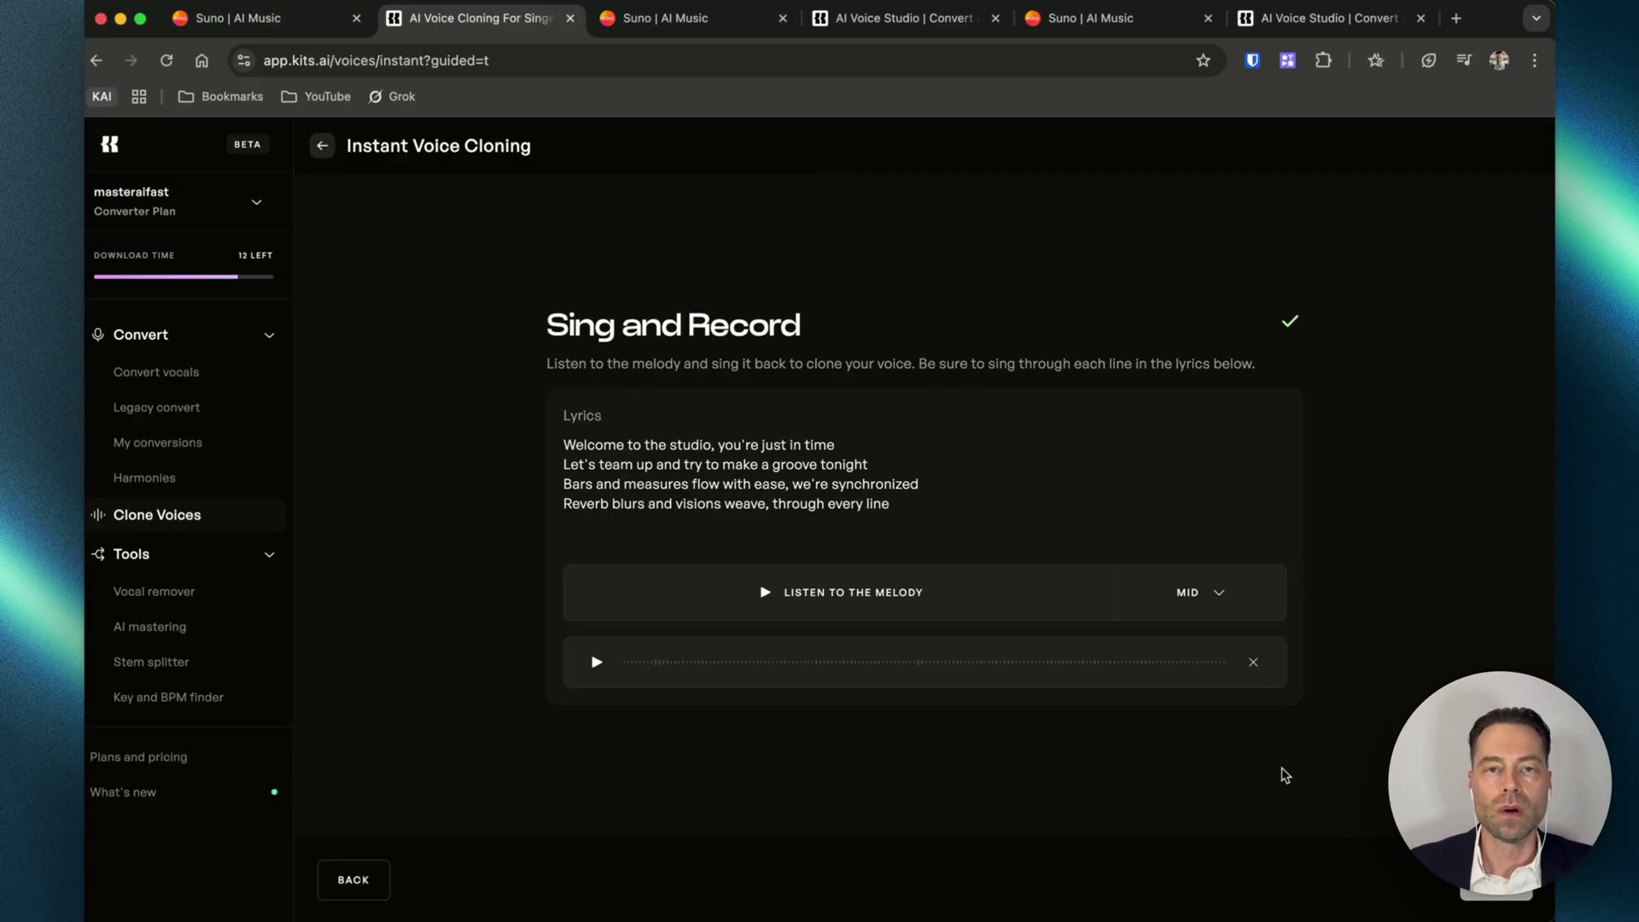
Advance to Finalize your model and begin naming the new voice clone.
left_click(1417, 894)
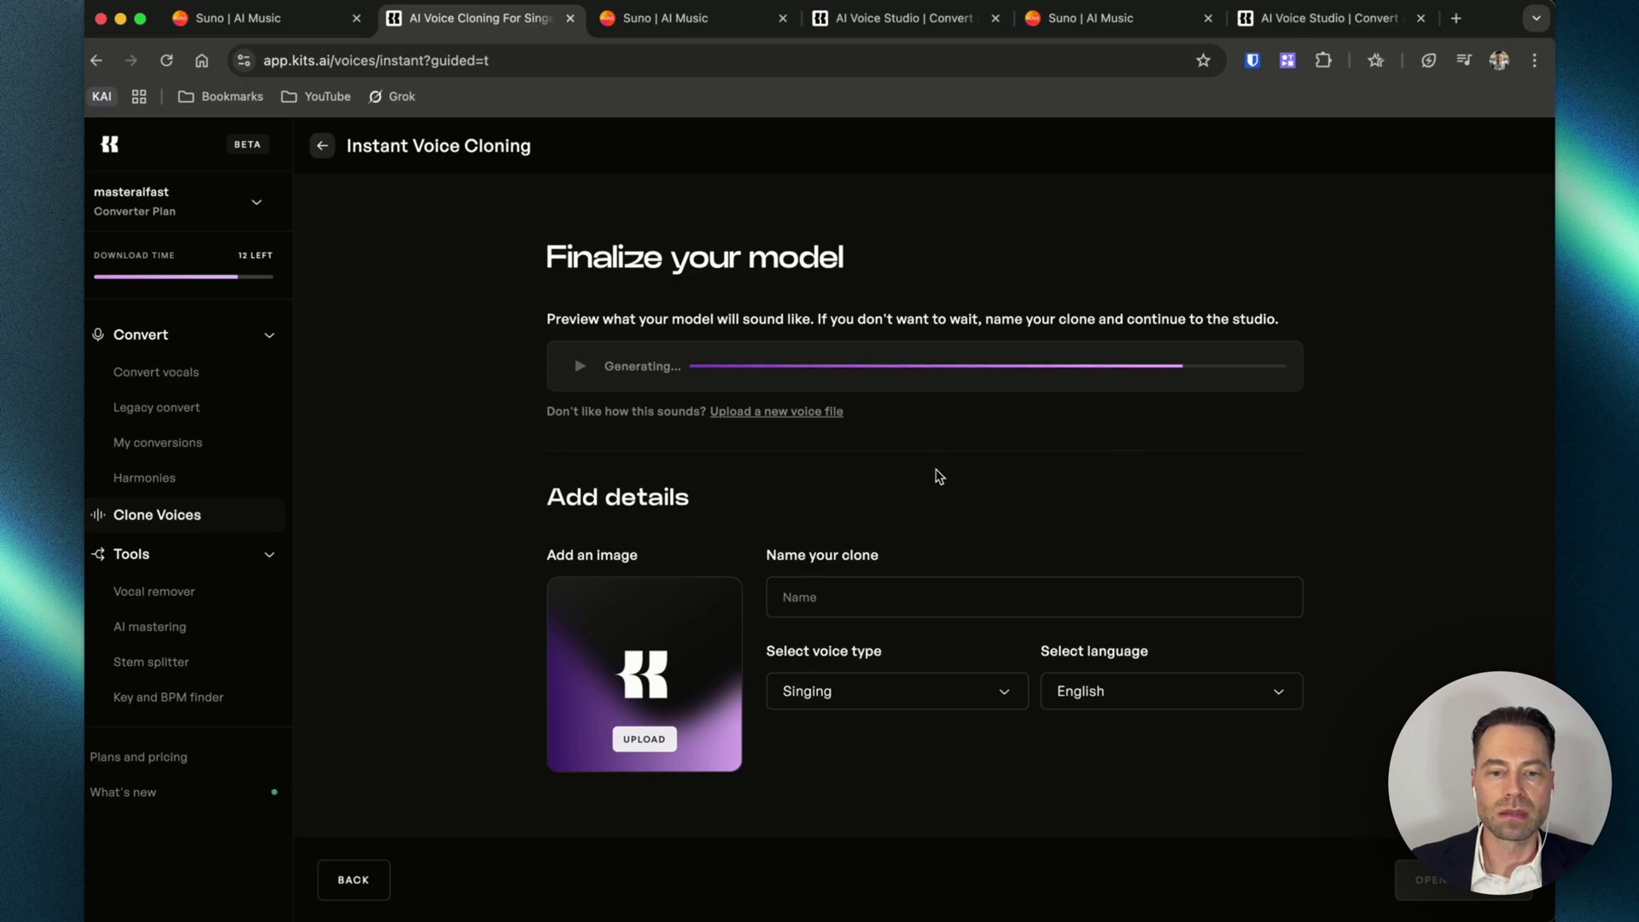
left_click(851, 595)
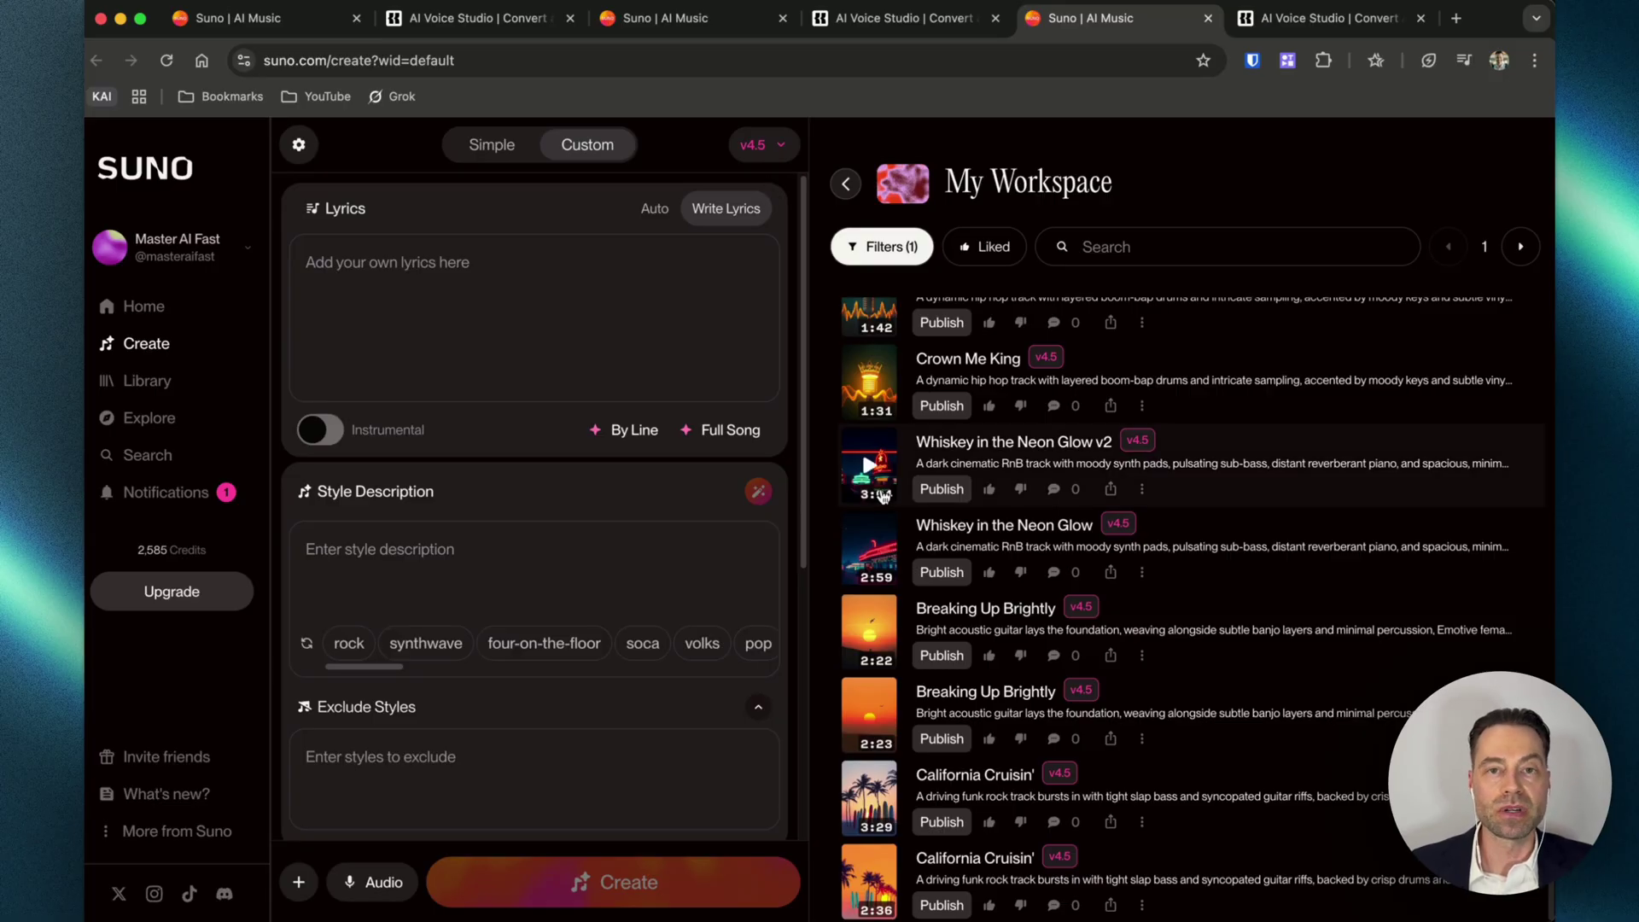
Play Whiskey in the Neon Glow v2 in Suno and pause it at 0:58.
left_click(870, 465)
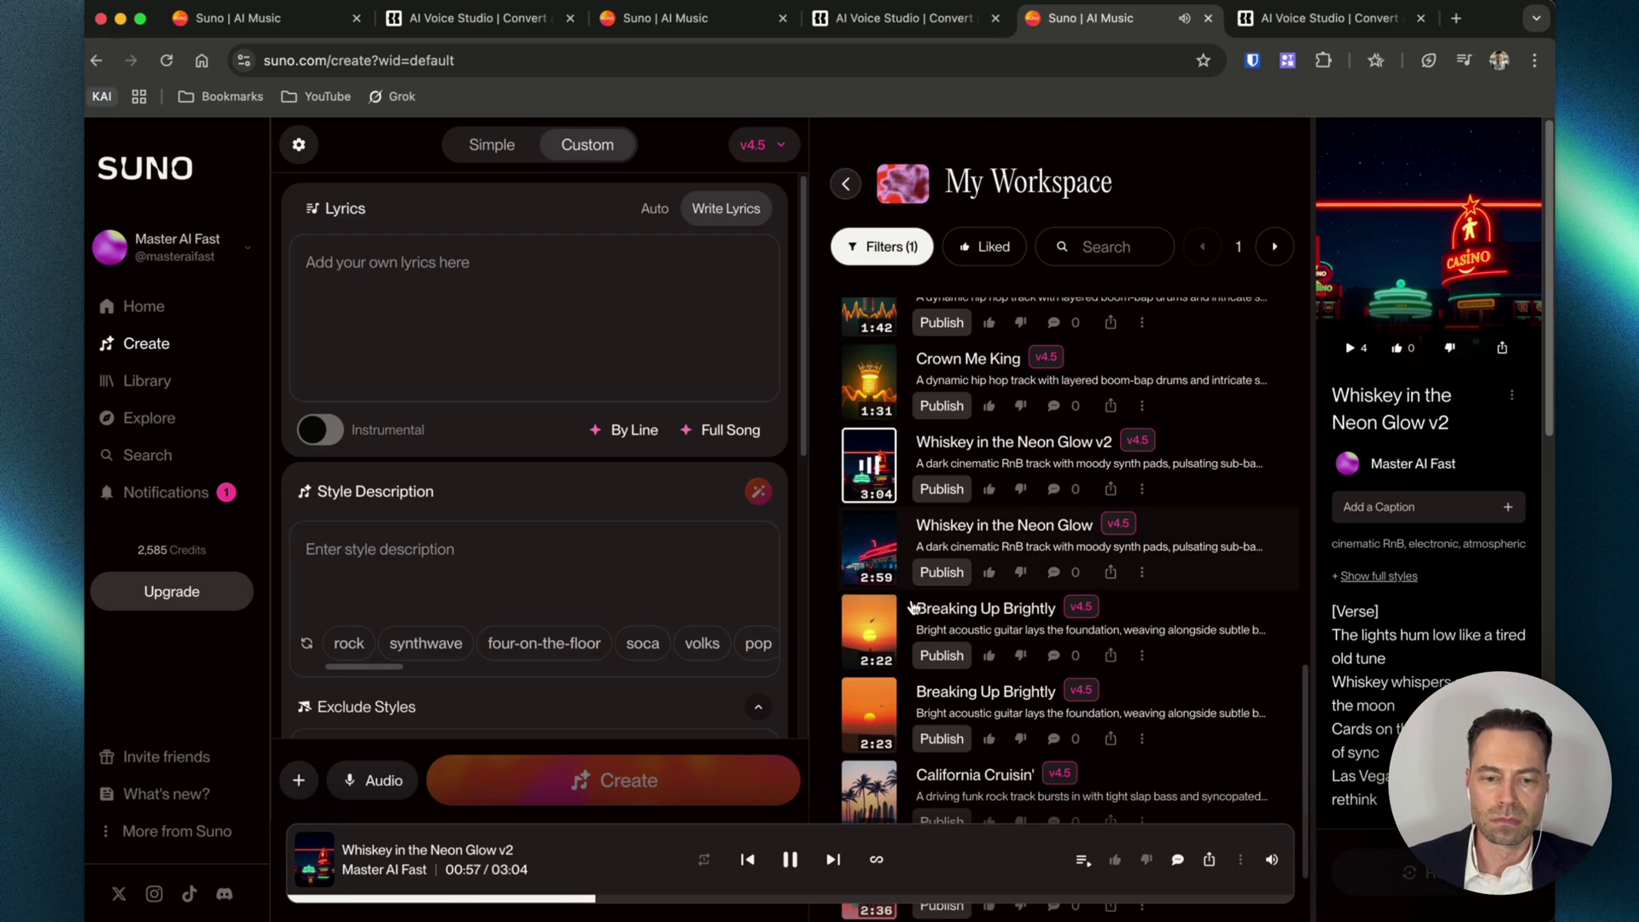
left_click(792, 861)
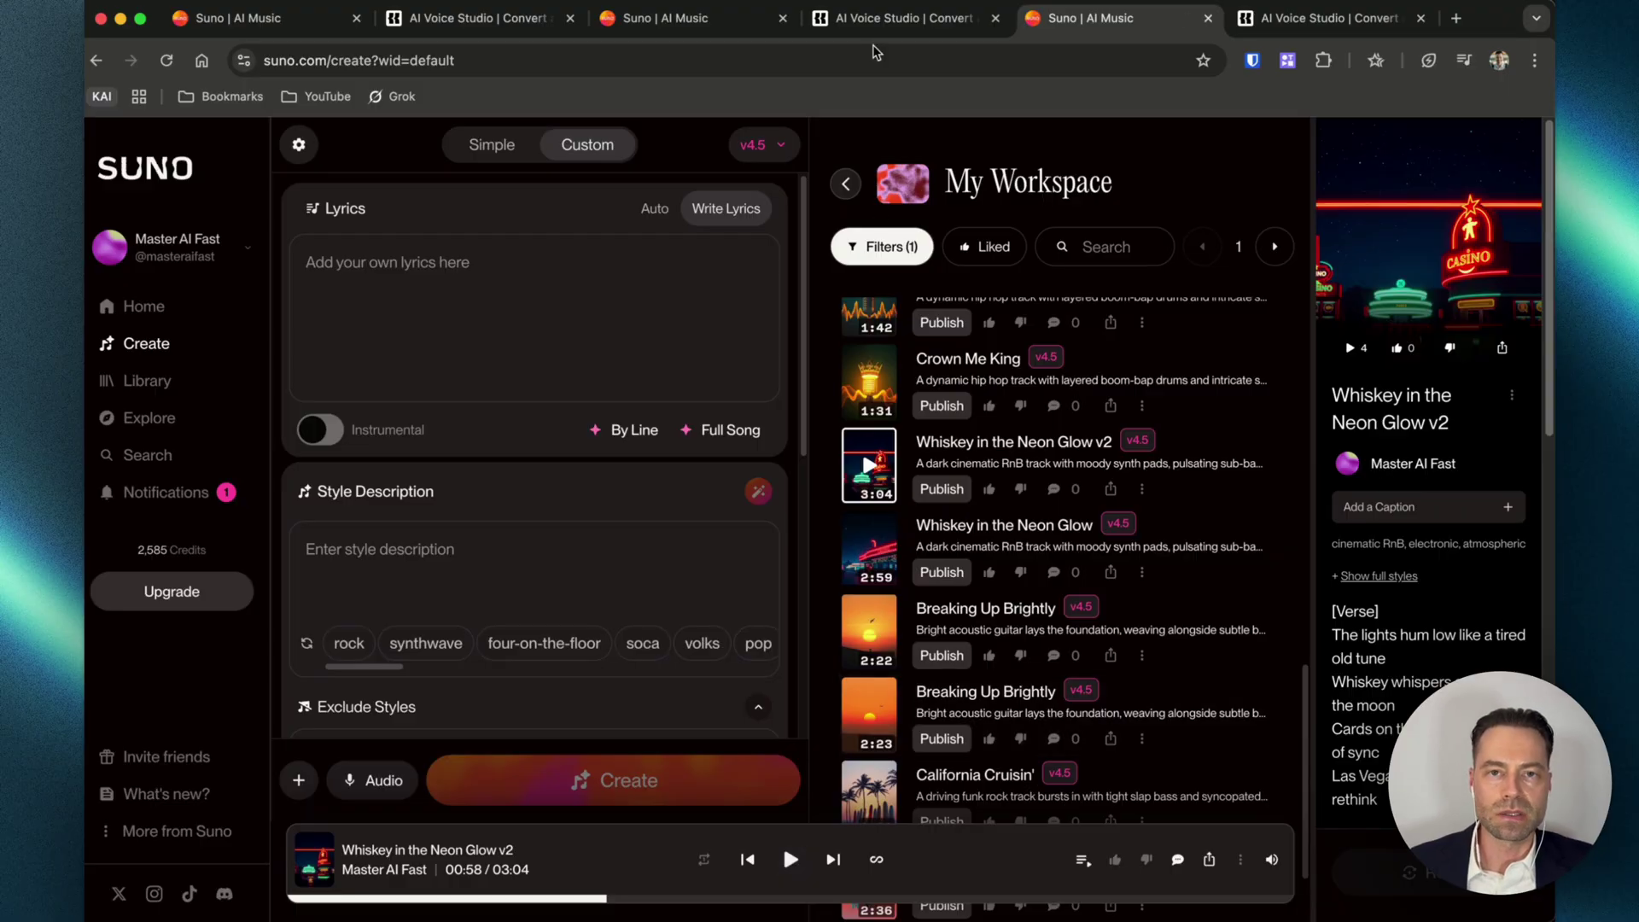
Return to the Whiskey in the Neon Glow v2 Kits AI project and play the Master AI Fast conversion.
left_click(888, 18)
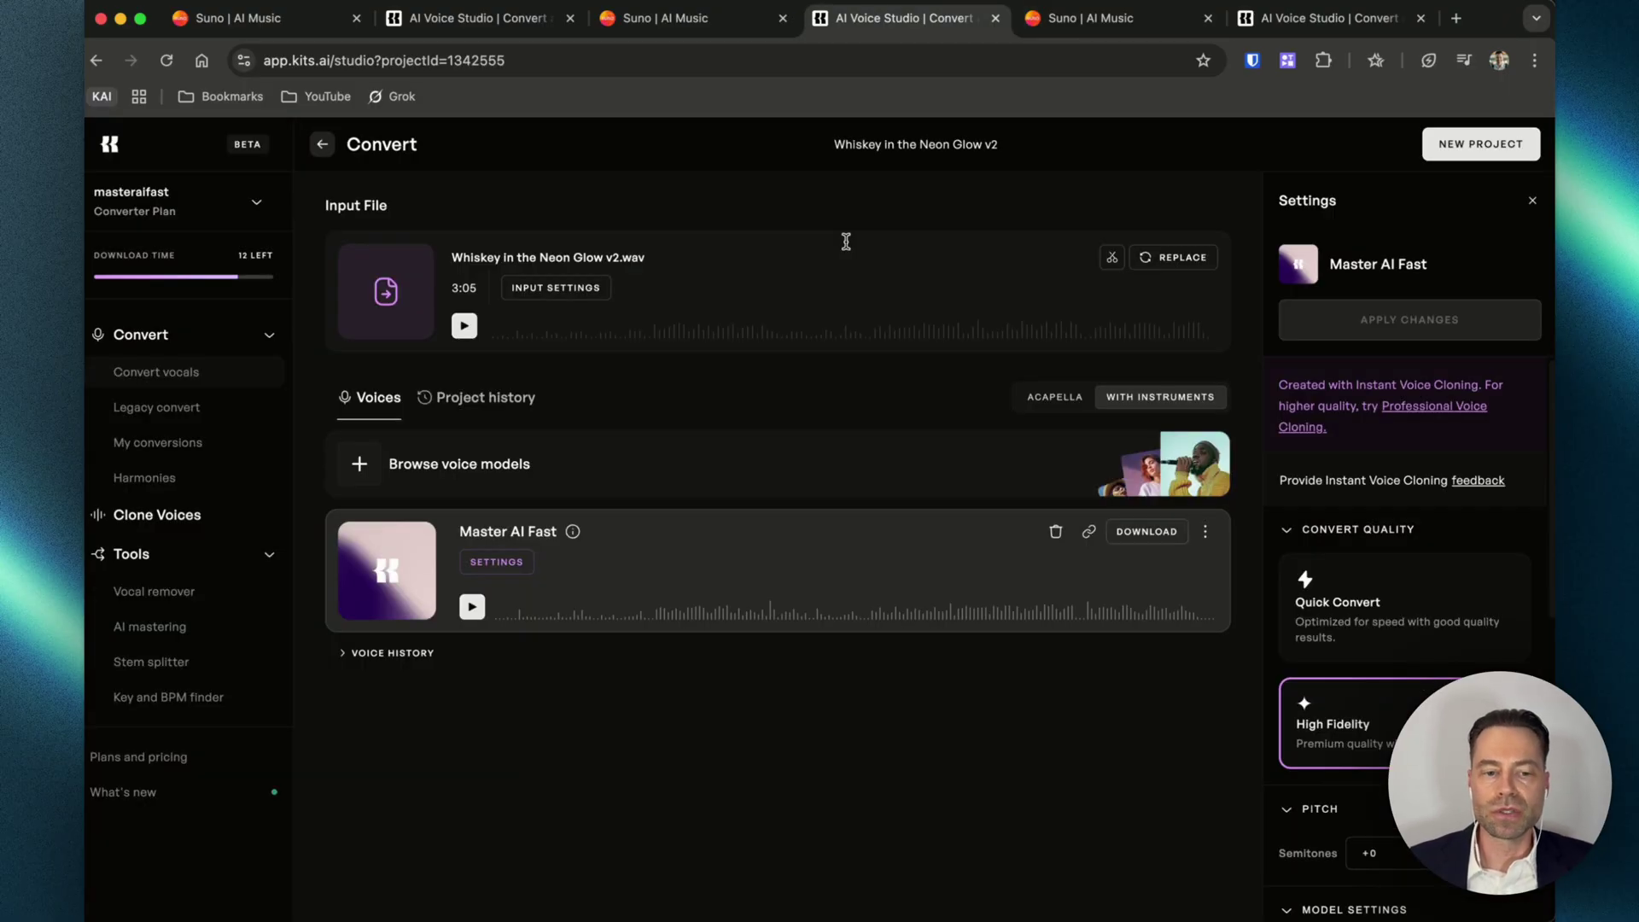
left_click(472, 607)
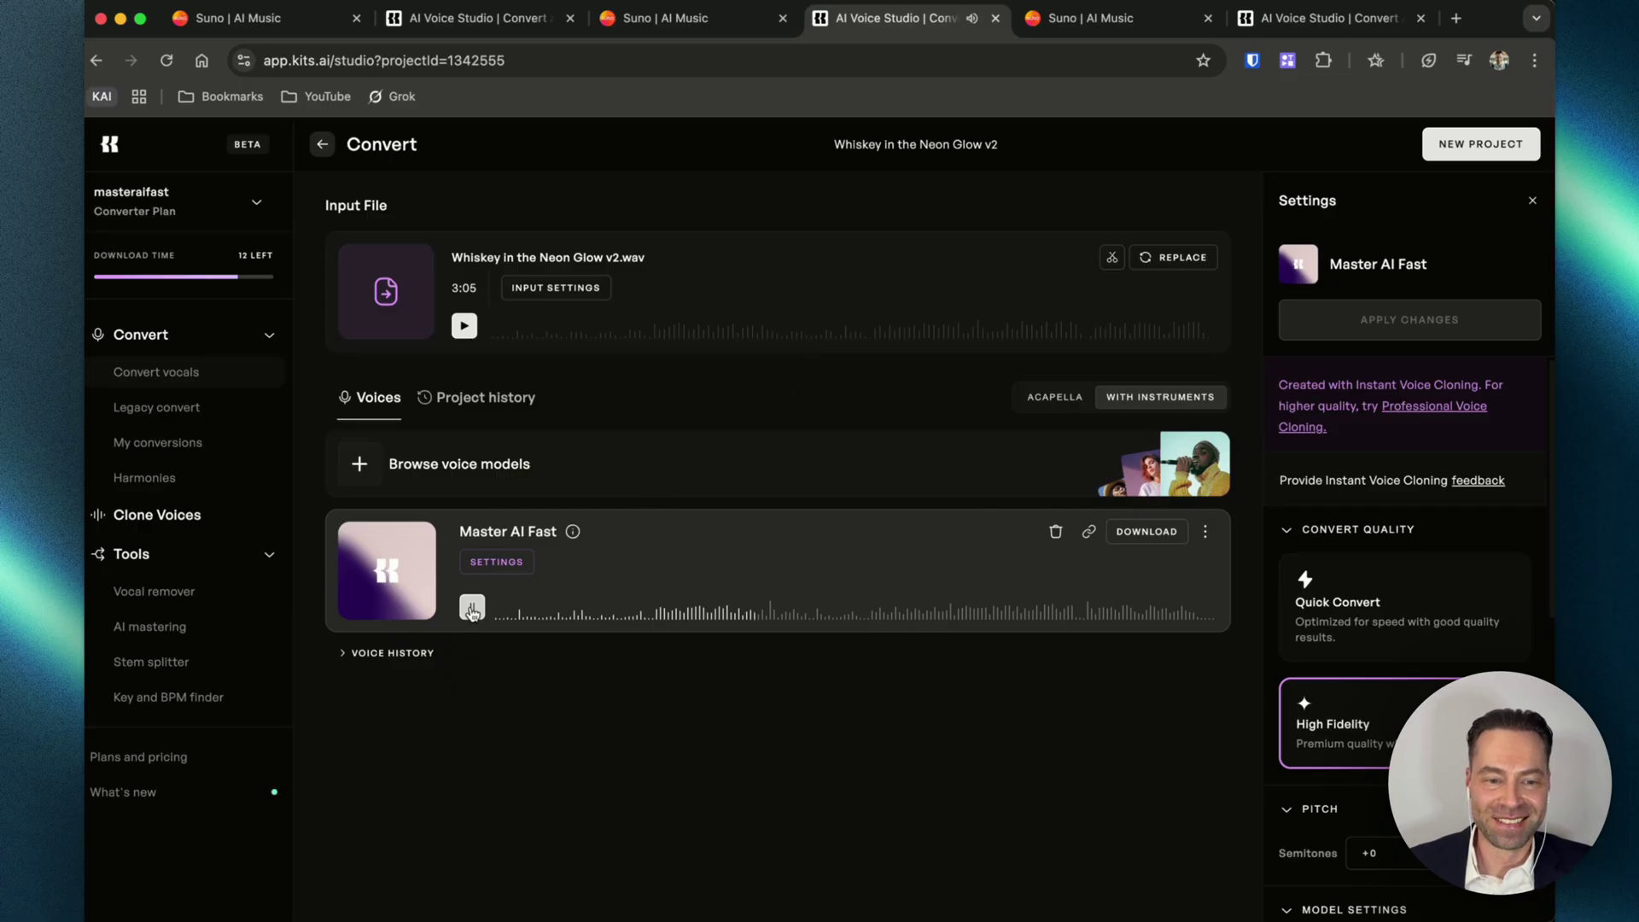
Stop playback of the Master AI Fast conversion.
left_click(472, 607)
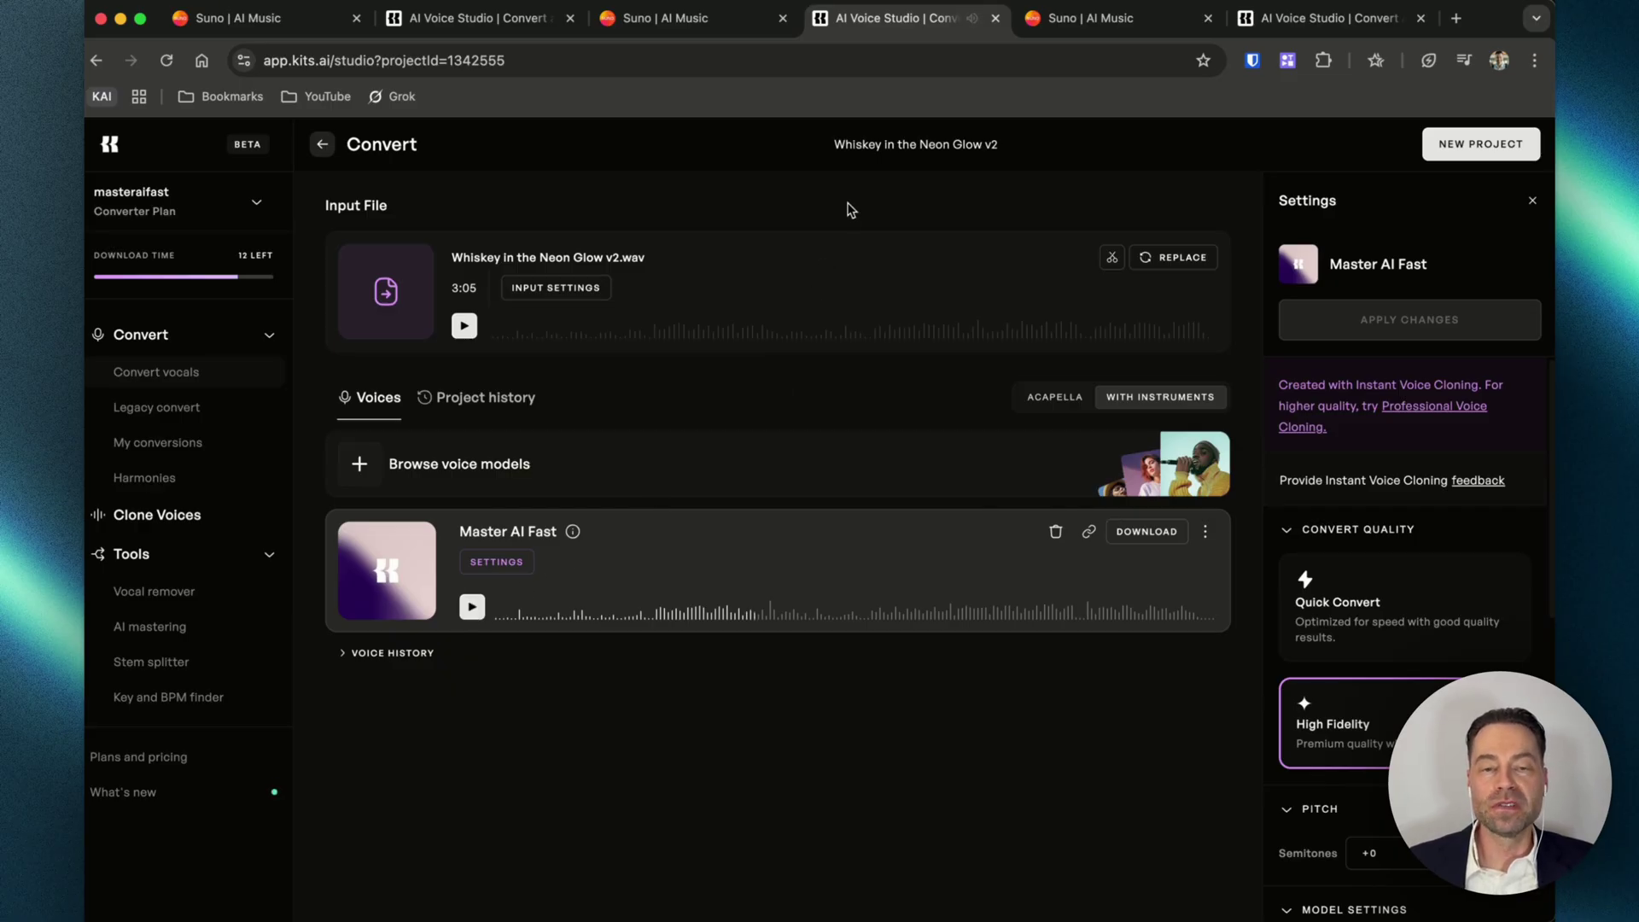